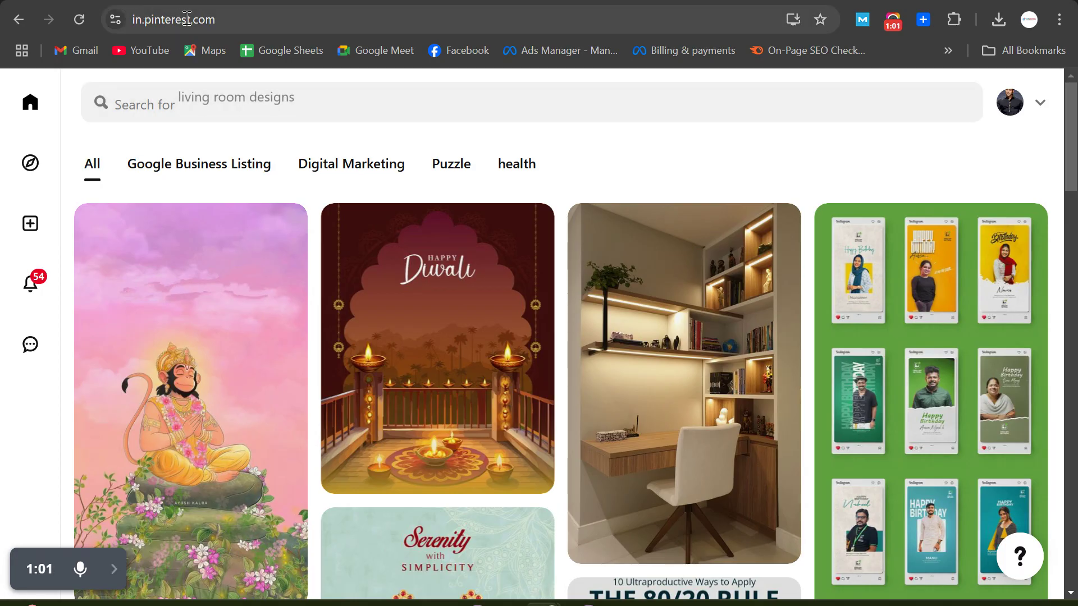
Start a new Pin and upload the Digital Marketing Agency image from the Downloads folder.
left_click(134, 20)
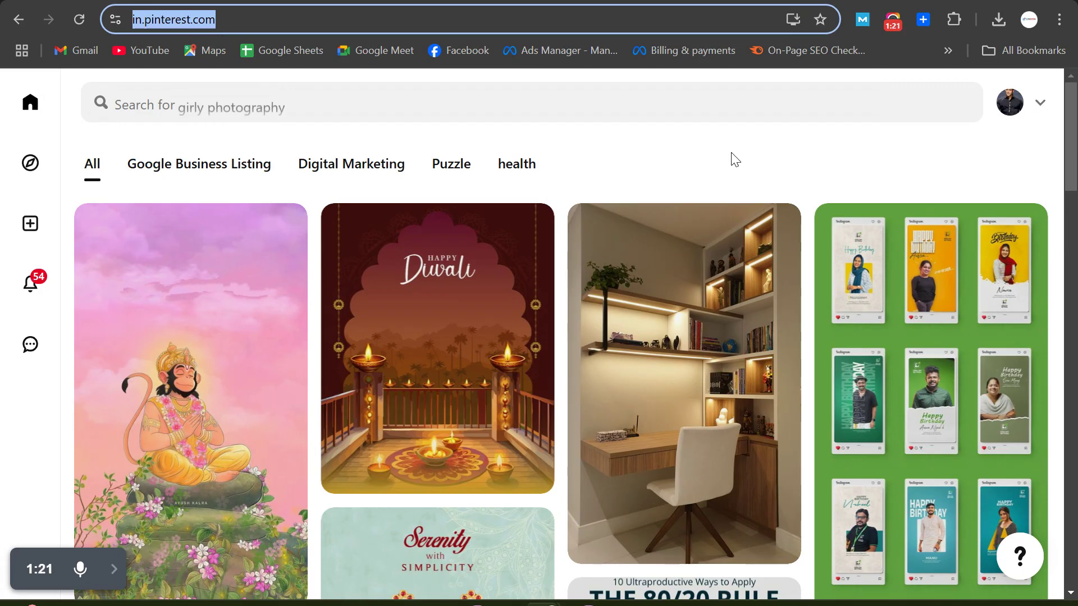
left_click(34, 229)
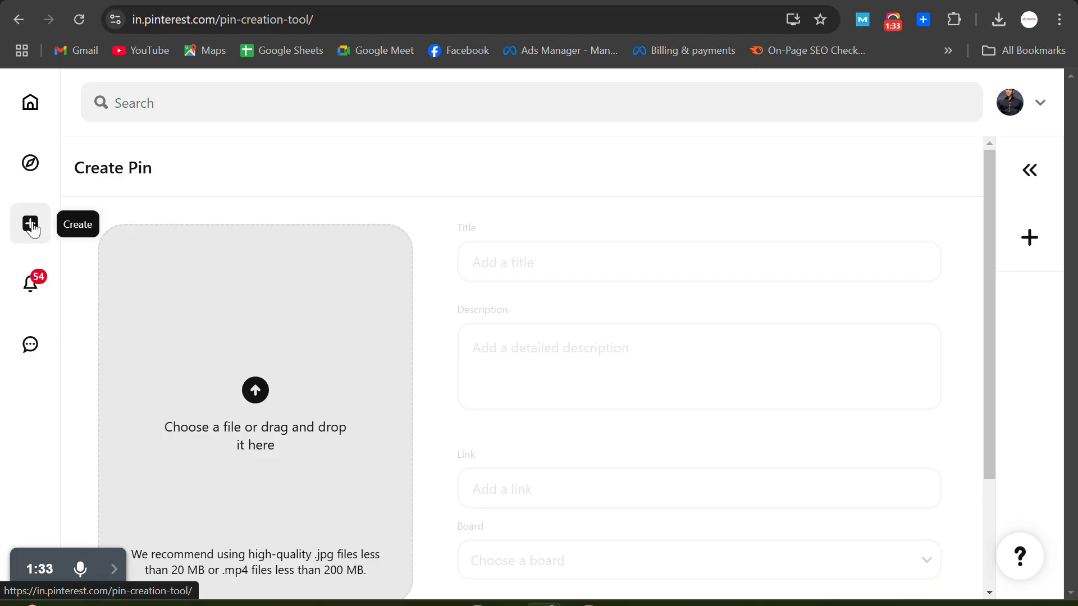
left_click_drag(993, 196, 996, 228)
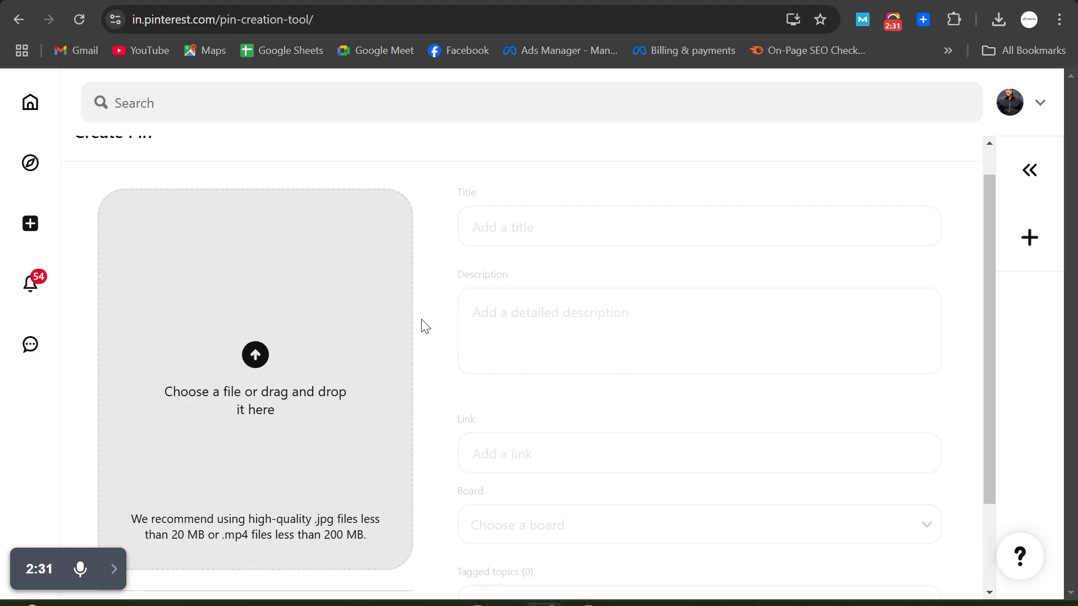
left_click(271, 353)
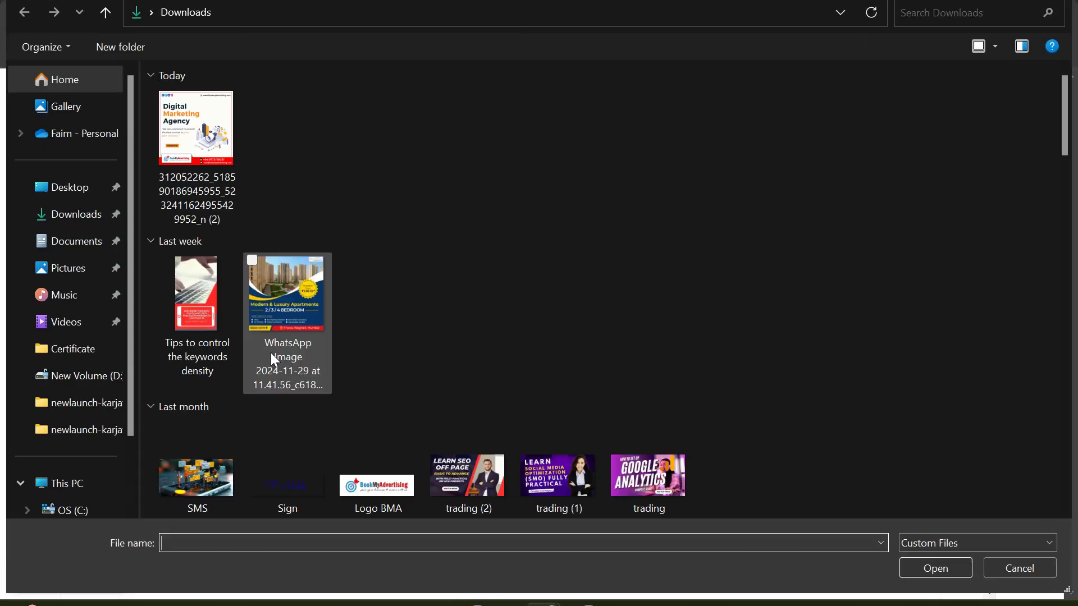
double_click(213, 132)
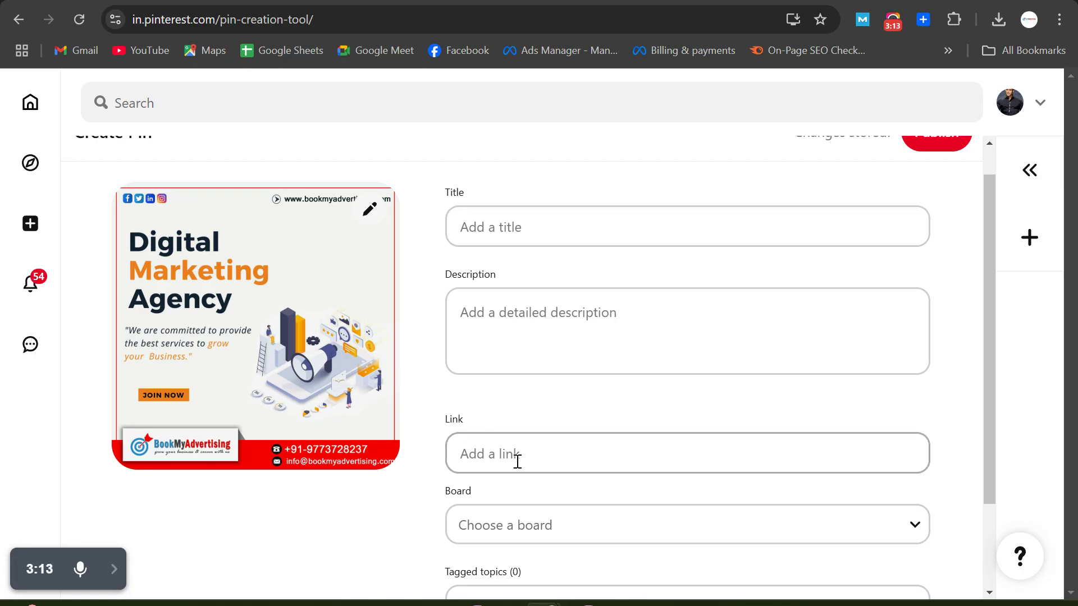
left_click(537, 457)
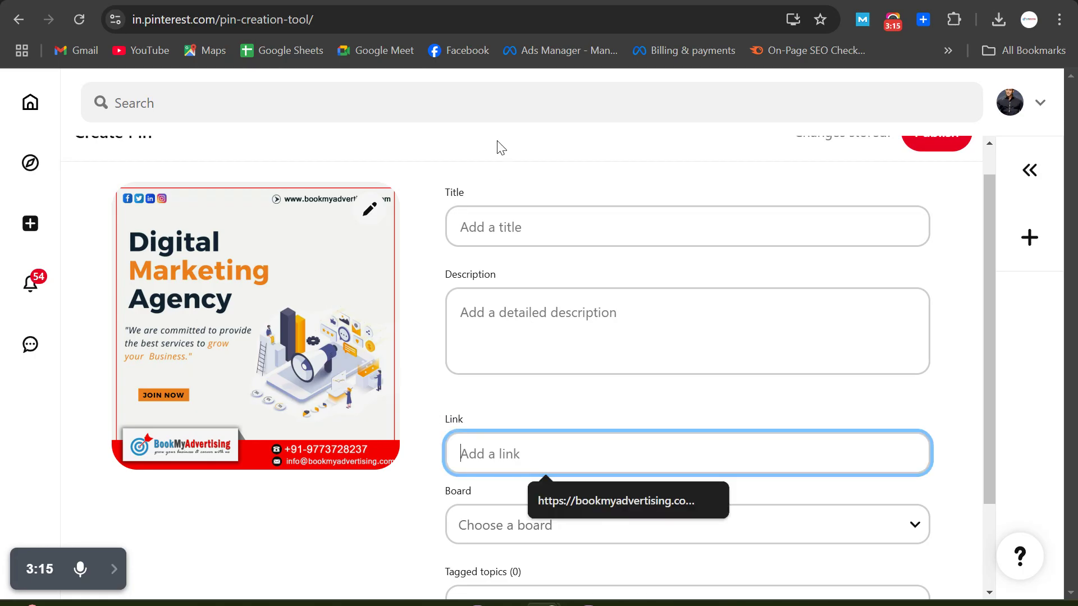
left_click(479, 0)
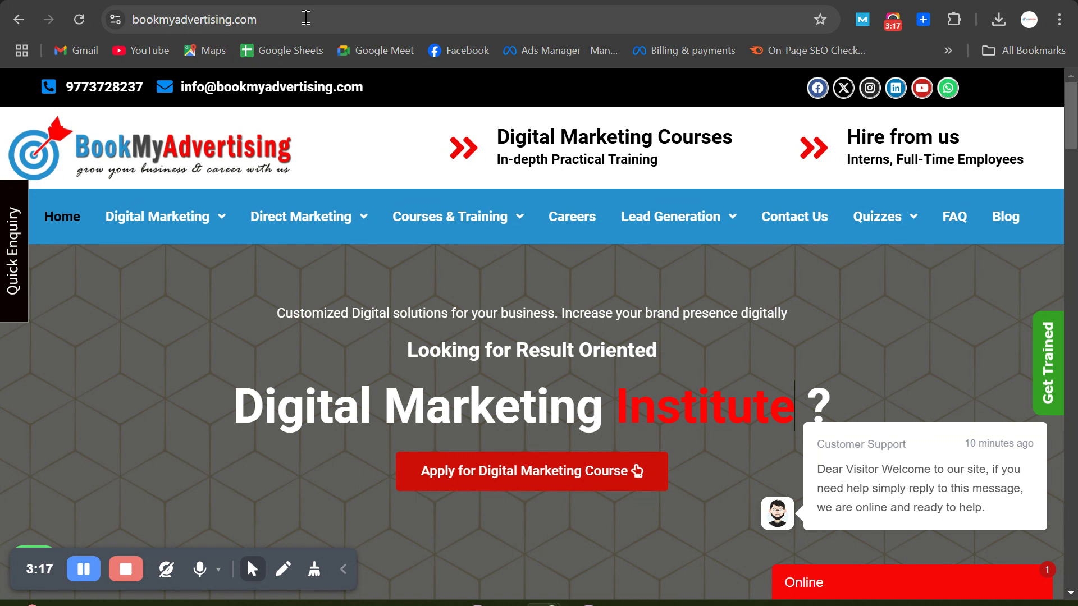
left_click_drag(300, 18, 91, 9)
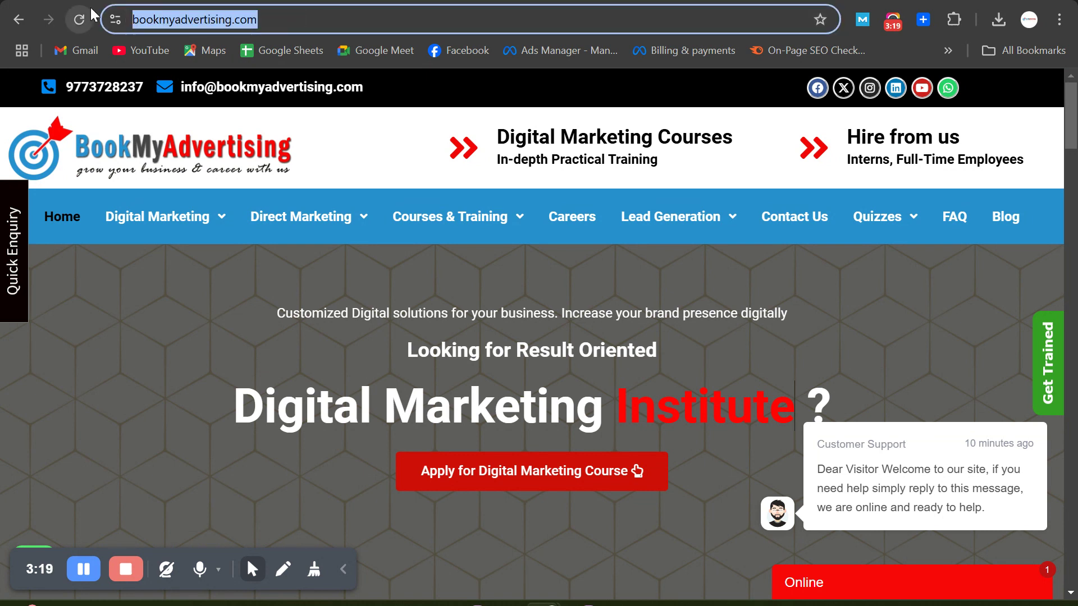
key("ctrl+c")
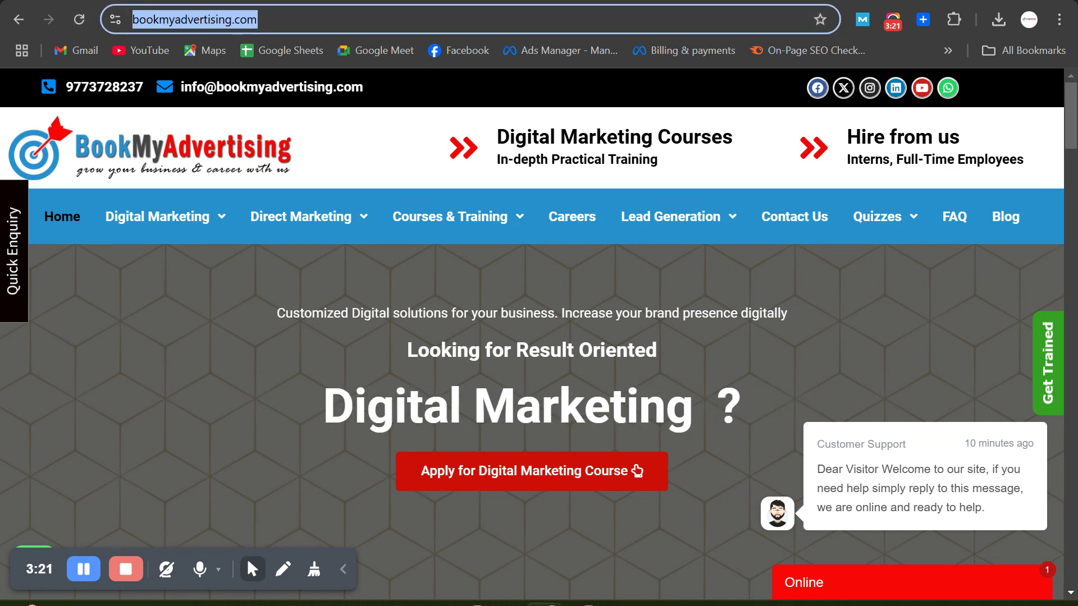
key("ctrl+Tab")
key("ctrl+v")
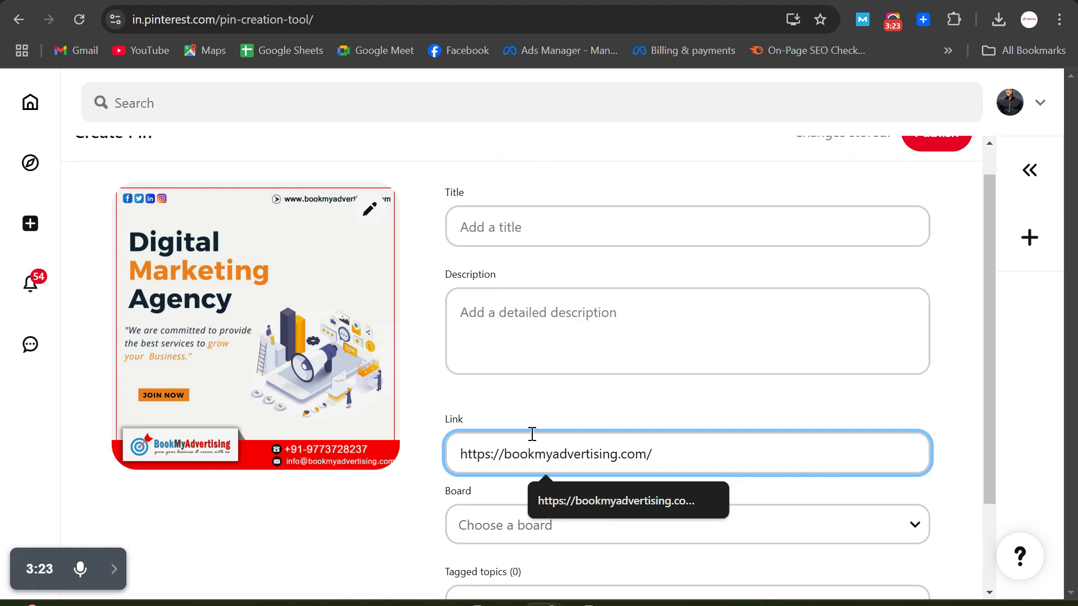
Copy the title "Digital Marketing Services, Courses Provider in Delhi NCR" from the BookMyAdvertising homepage's source code into the Pin's title.
left_click(525, 224)
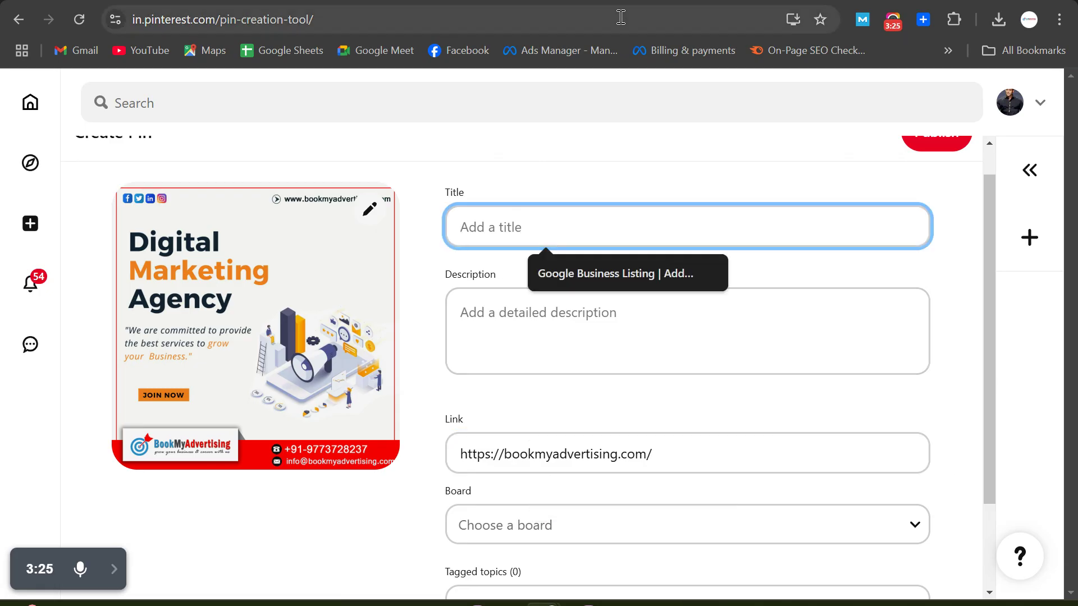
key("ctrl+shift+Tab")
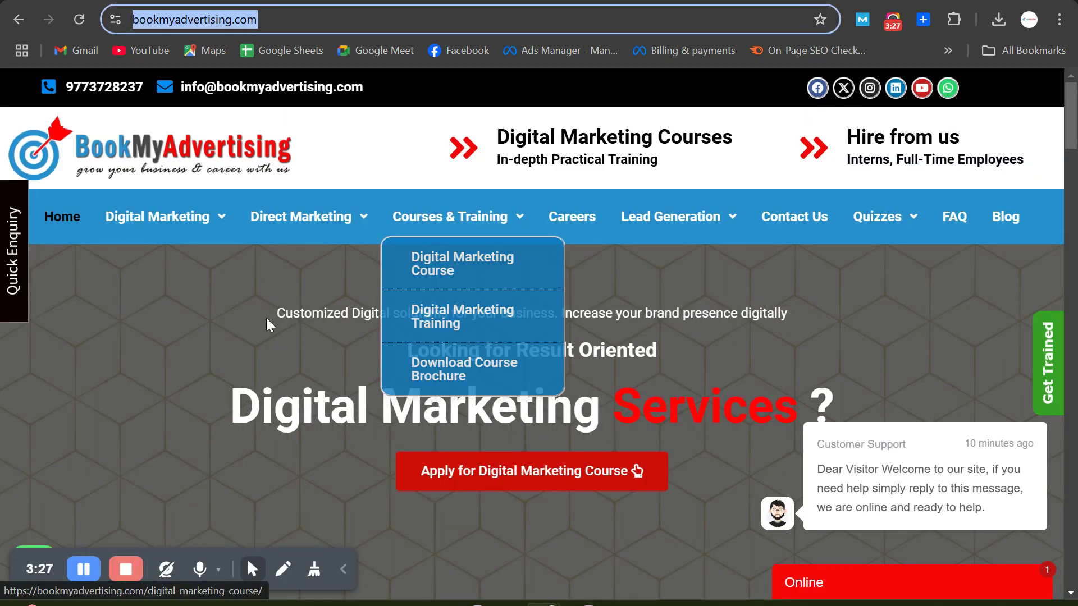
left_click(341, 562)
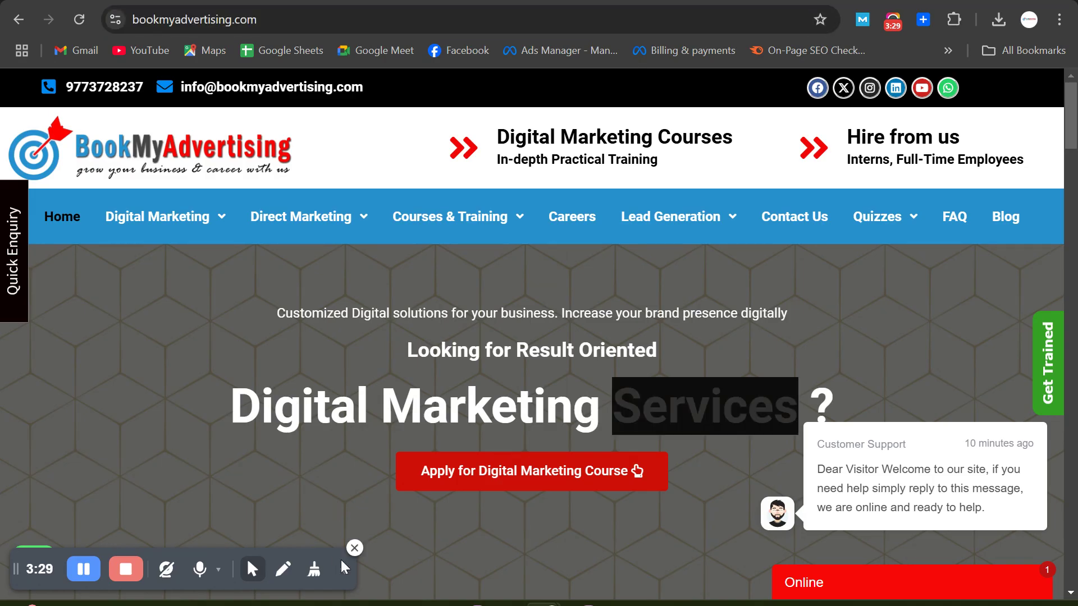
left_click(342, 567)
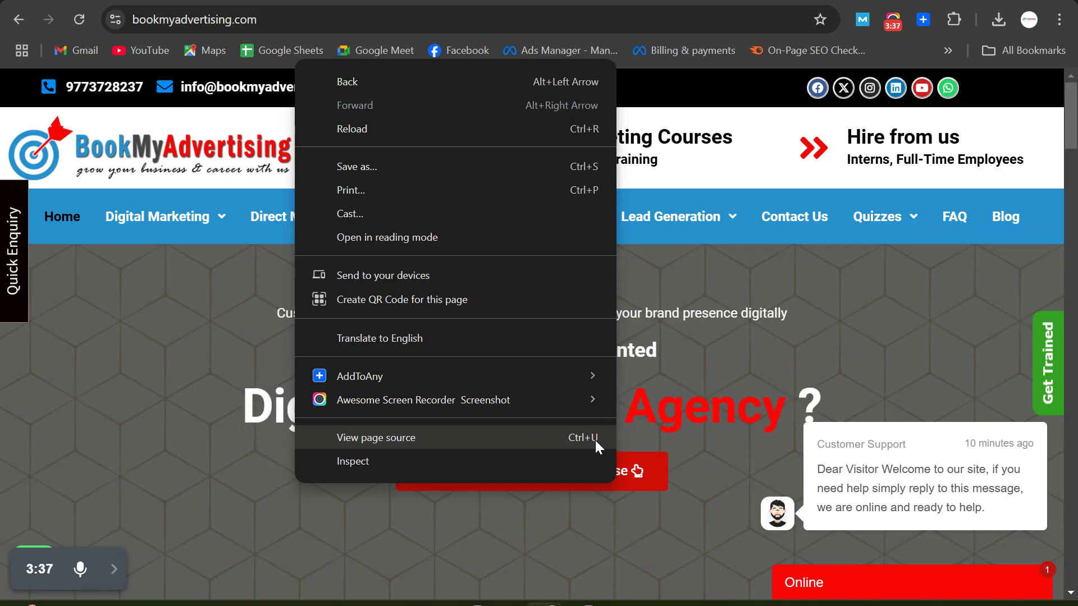
left_click(496, 436)
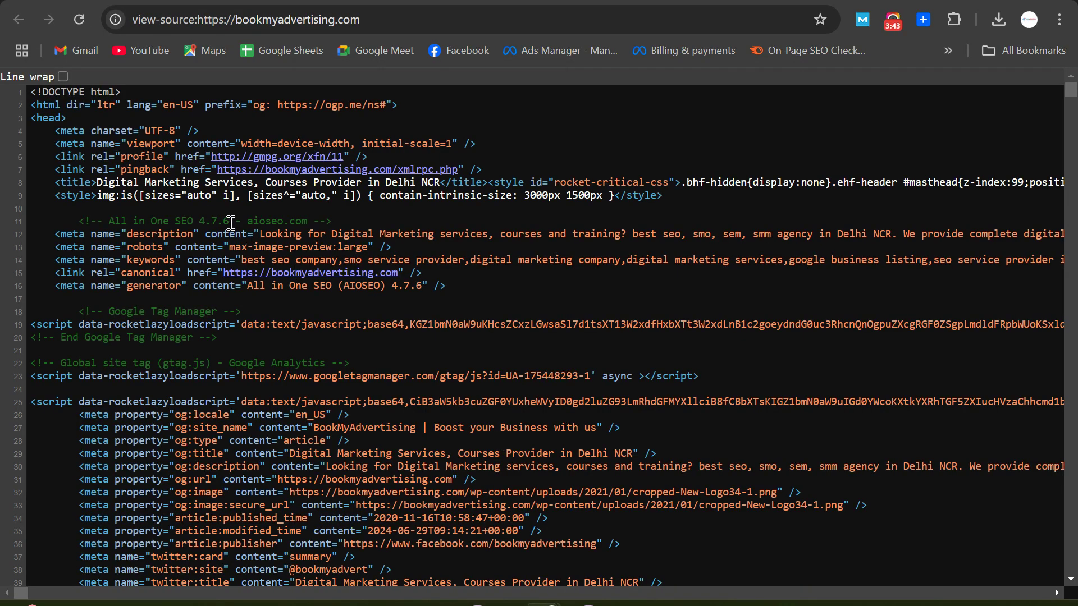
left_click_drag(97, 182, 441, 183)
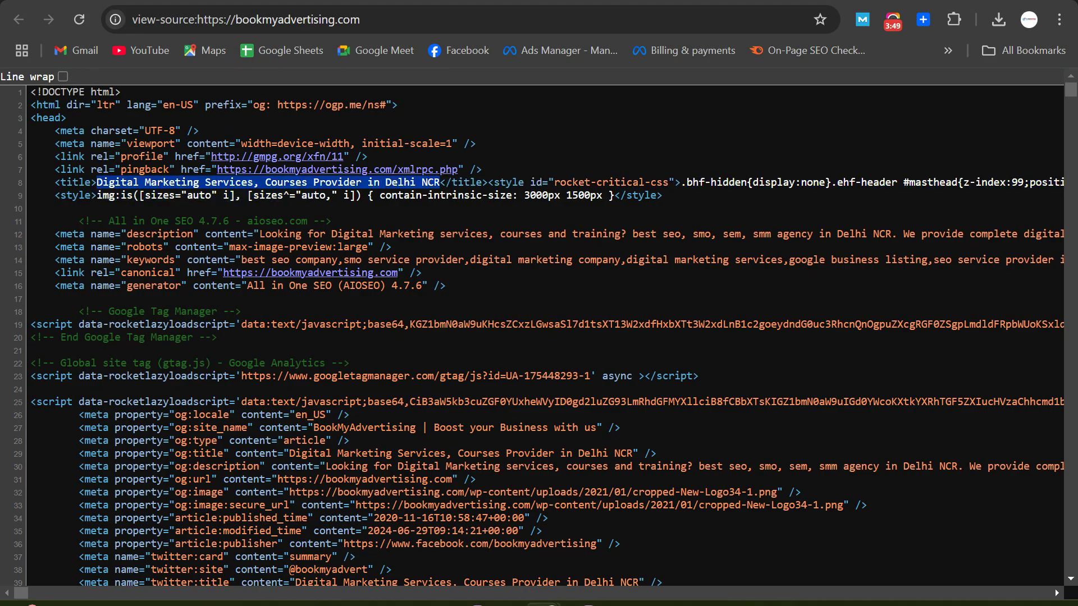
key("ctrl+Tab")
key("ctrl+v")
Copy the full meta description text from the homepage's source code into the Pin's description.
left_click(546, 328)
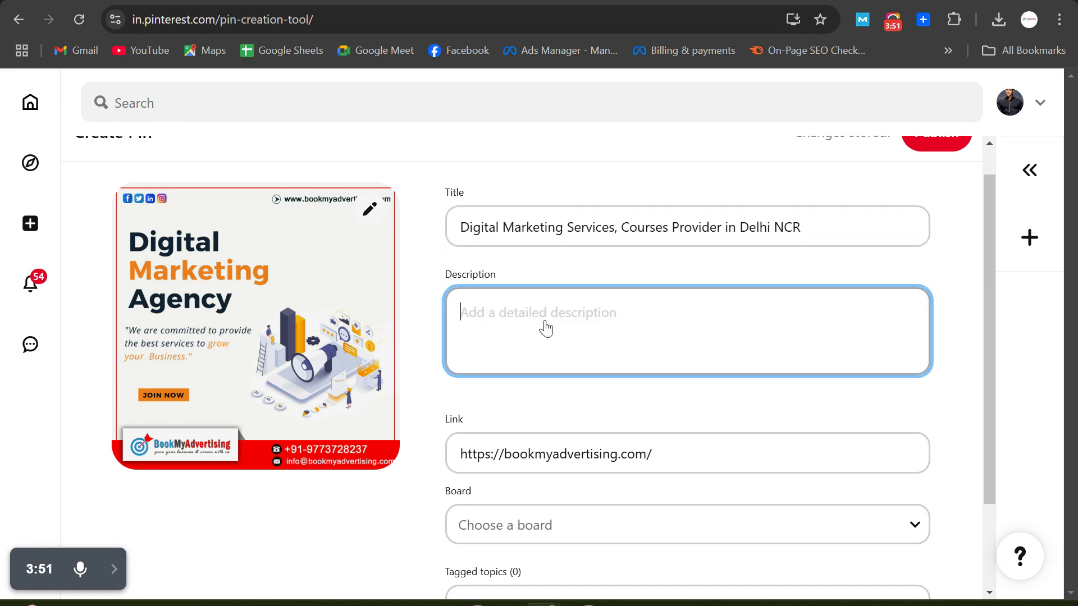
key("ctrl+shift+Tab")
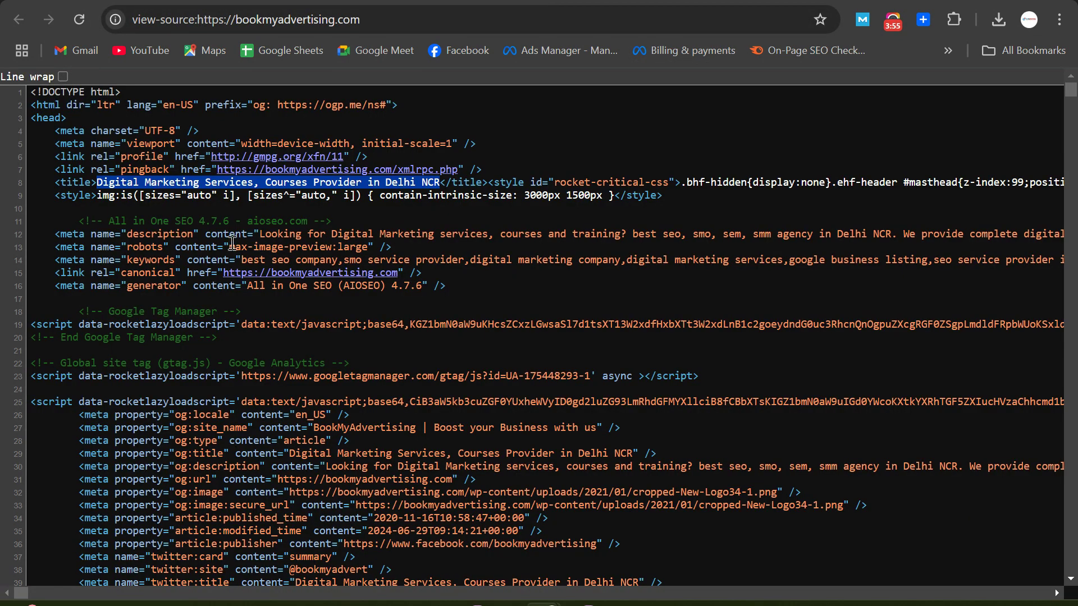
double_click(160, 235)
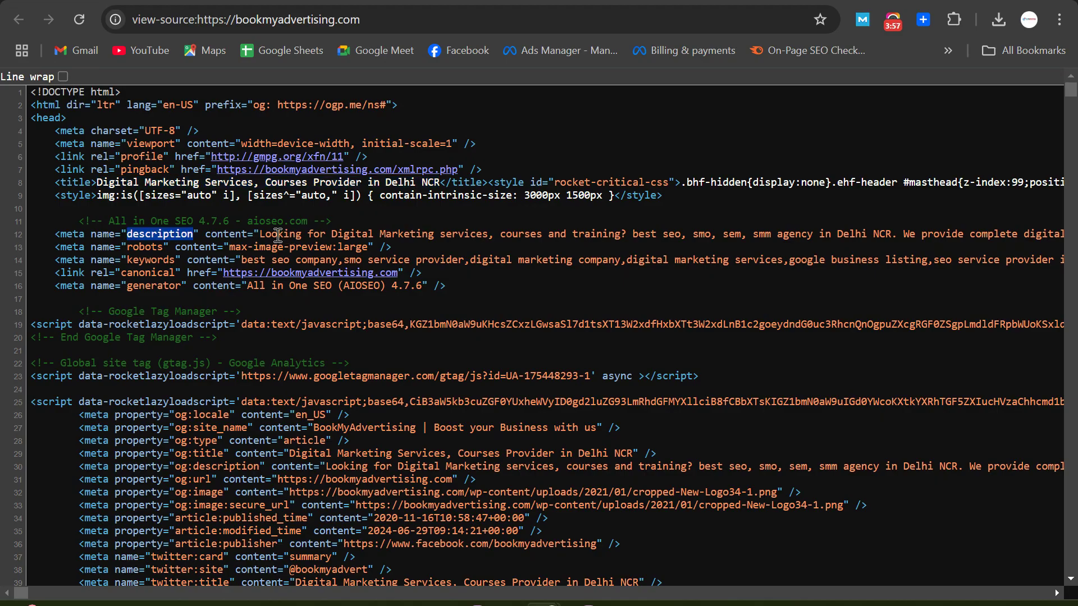
left_click_drag(261, 236, 802, 236)
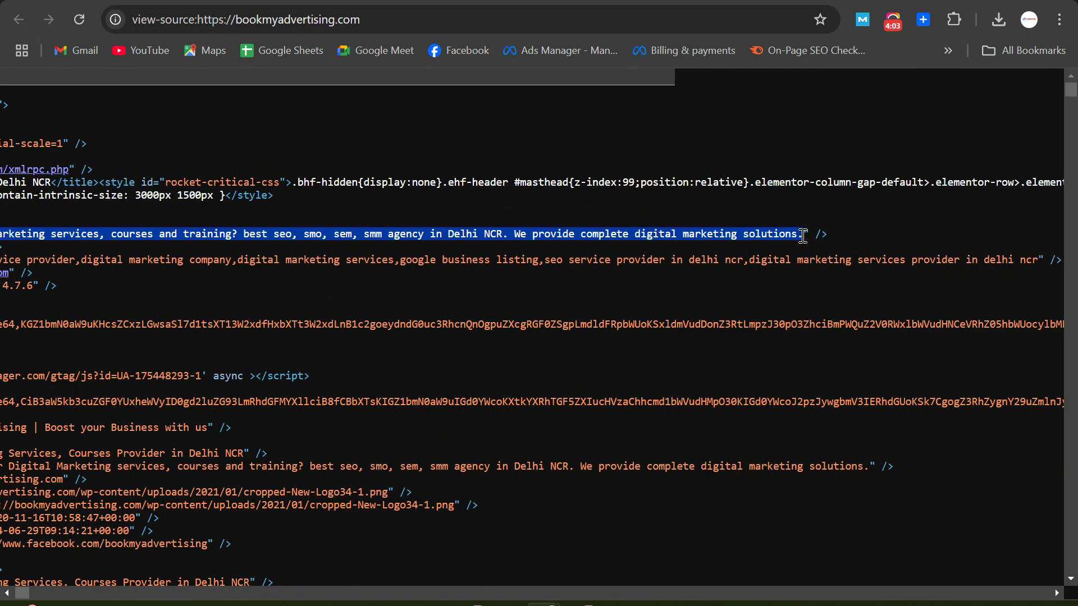
key("ctrl+c")
key("alt+Tab")
left_click(601, 316)
key("ctrl+v")
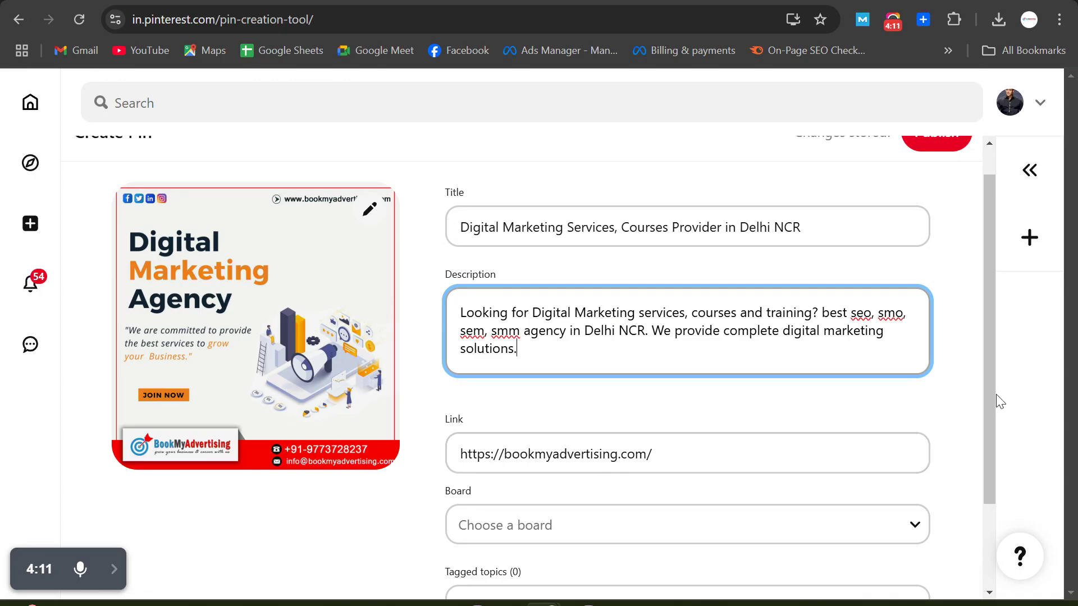
Create a new board named "Digital Marketing Services" for the Pin, without keeping it secret.
left_click_drag(987, 403, 988, 456)
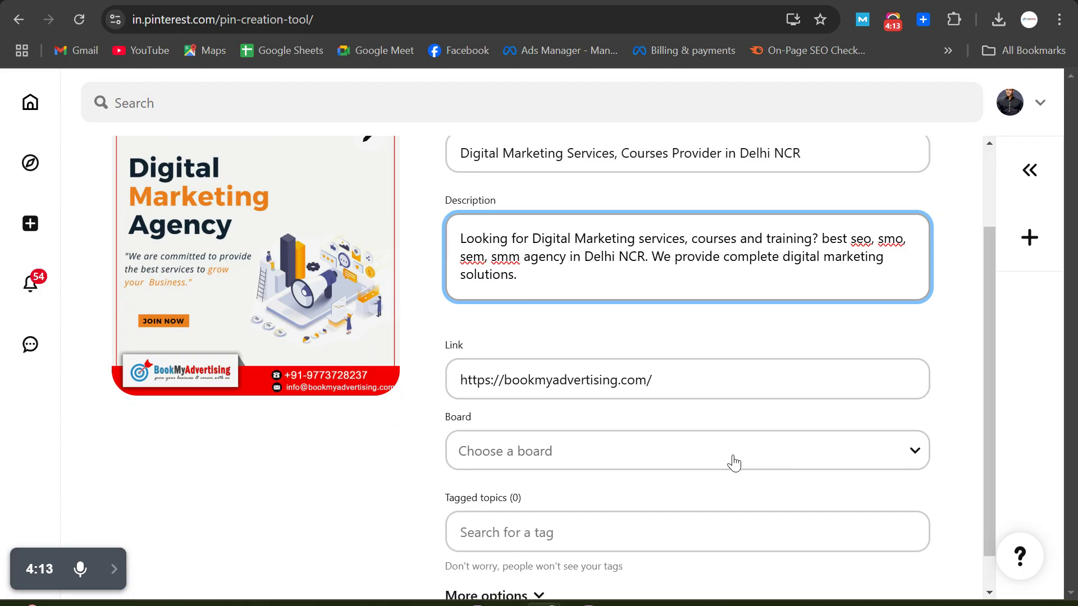
left_click(716, 462)
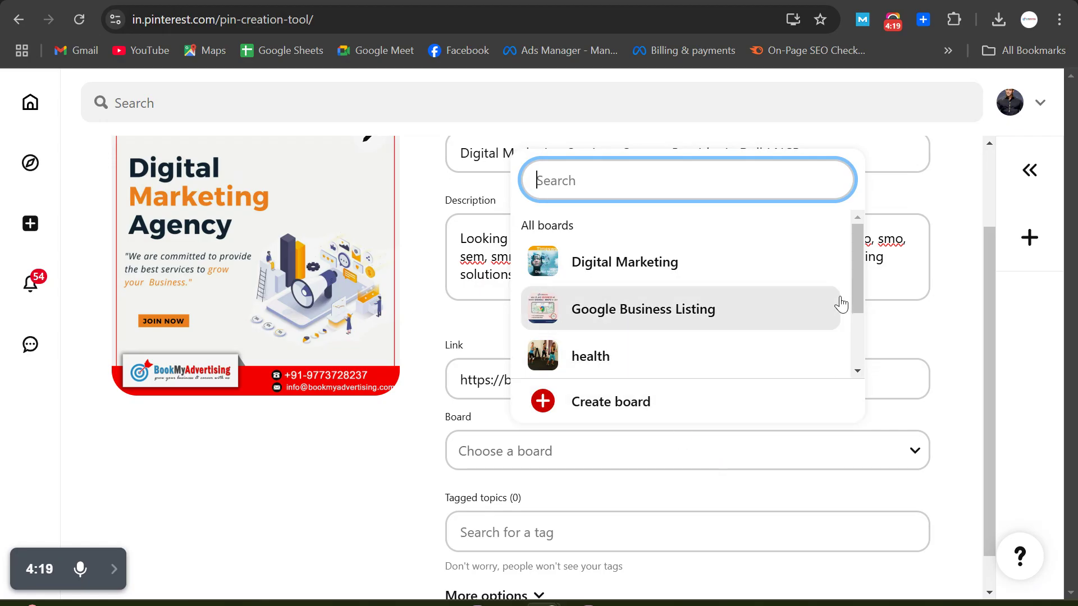
mouse_move(856, 289)
left_mouse_down()
mouse_move(846, 357)
mouse_move(848, 287)
left_mouse_up()
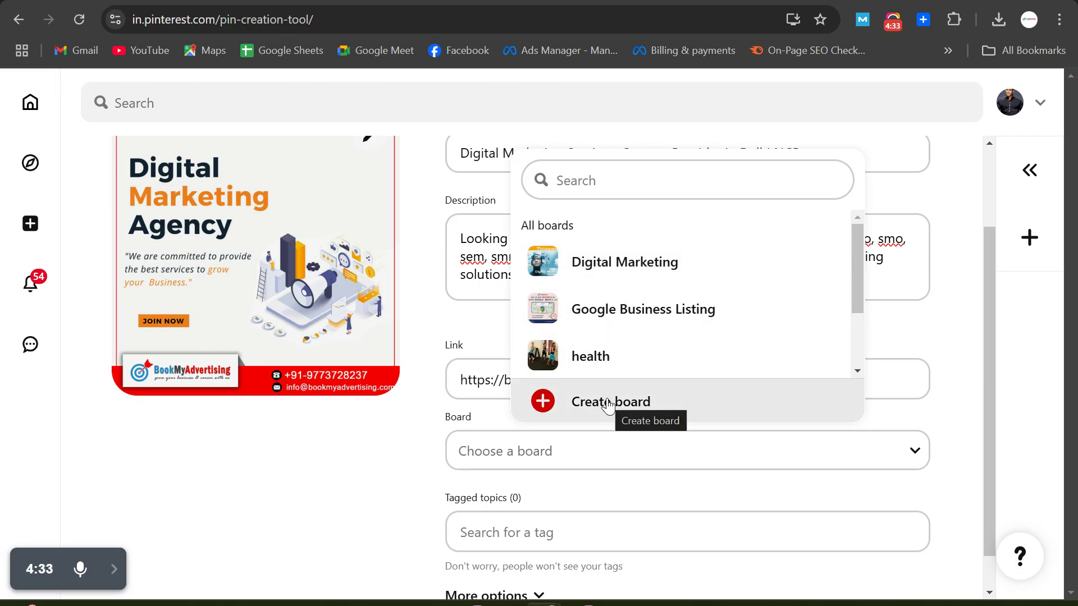
left_click(627, 406)
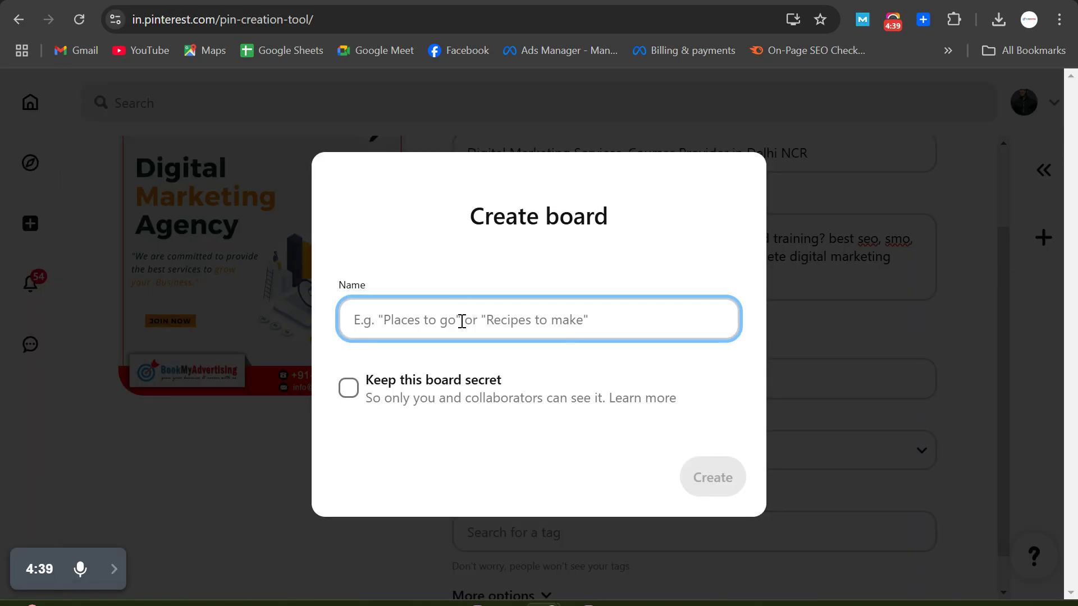
type("D")
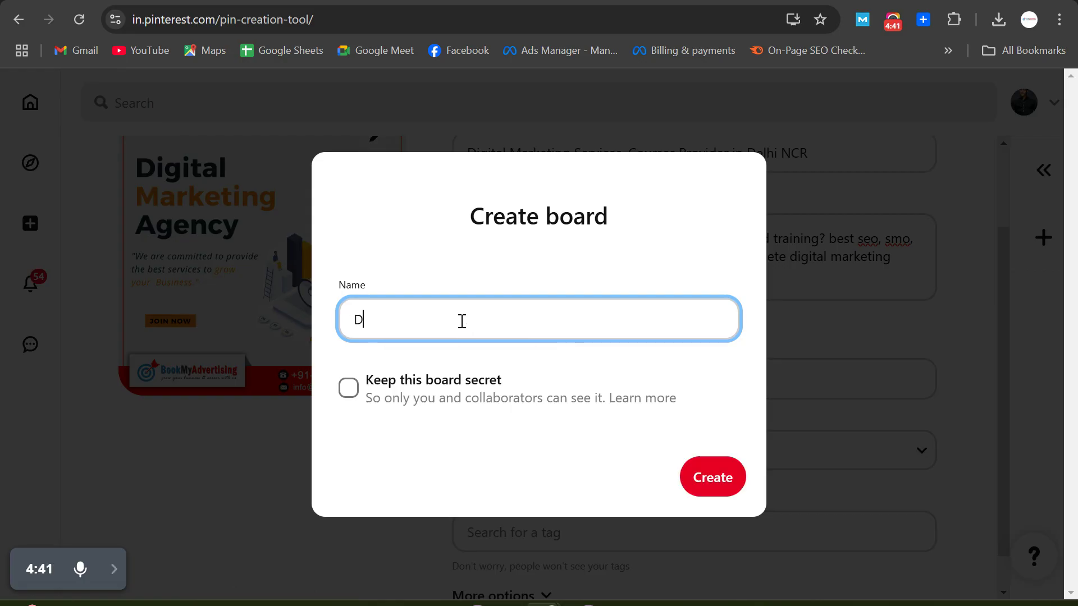
type("igital Market")
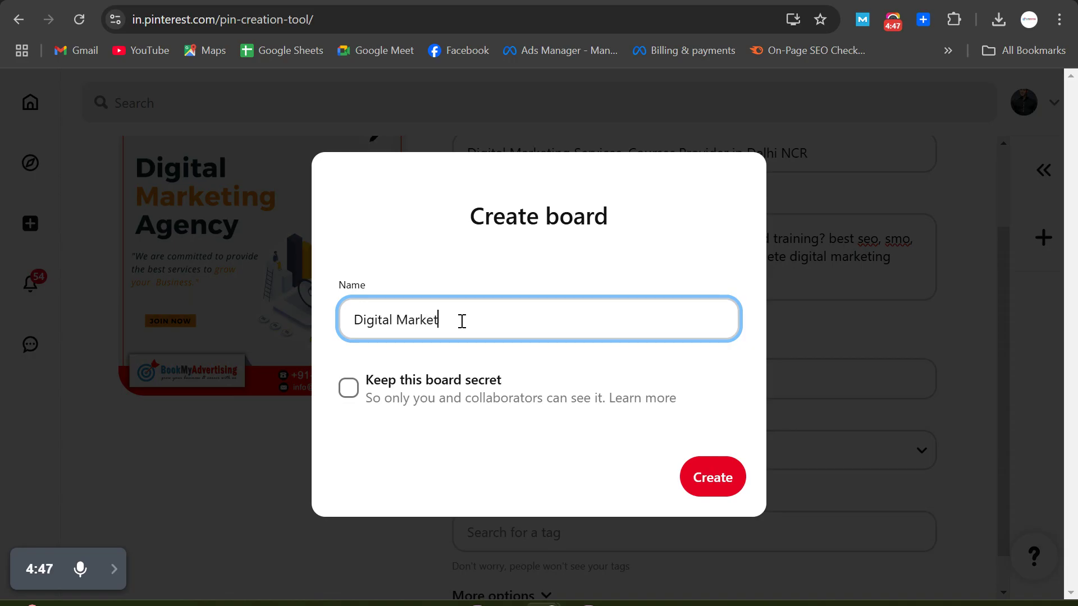
type("ing Services")
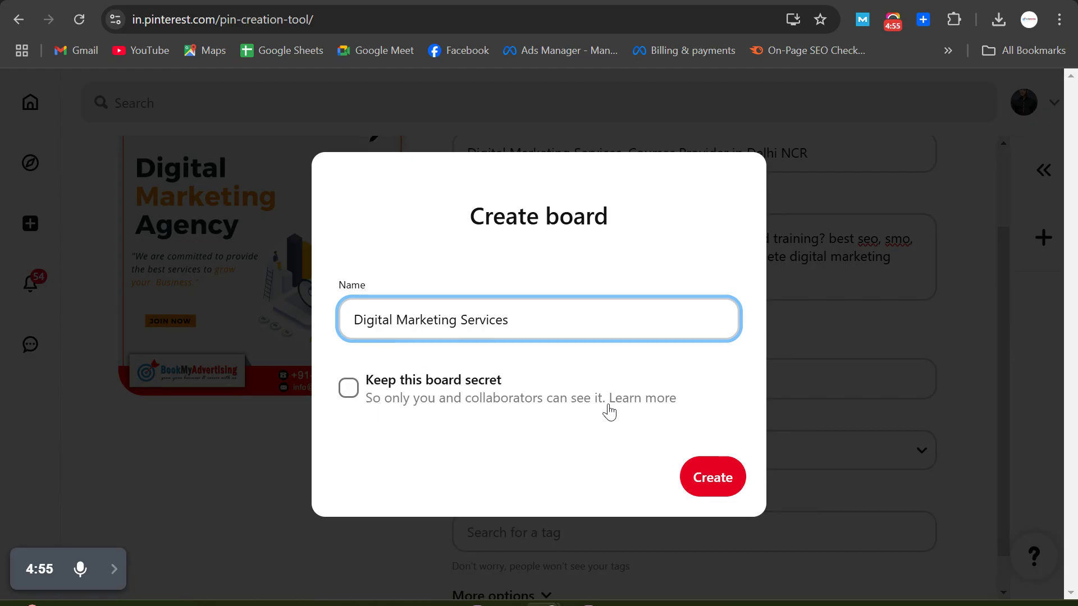
left_click(716, 483)
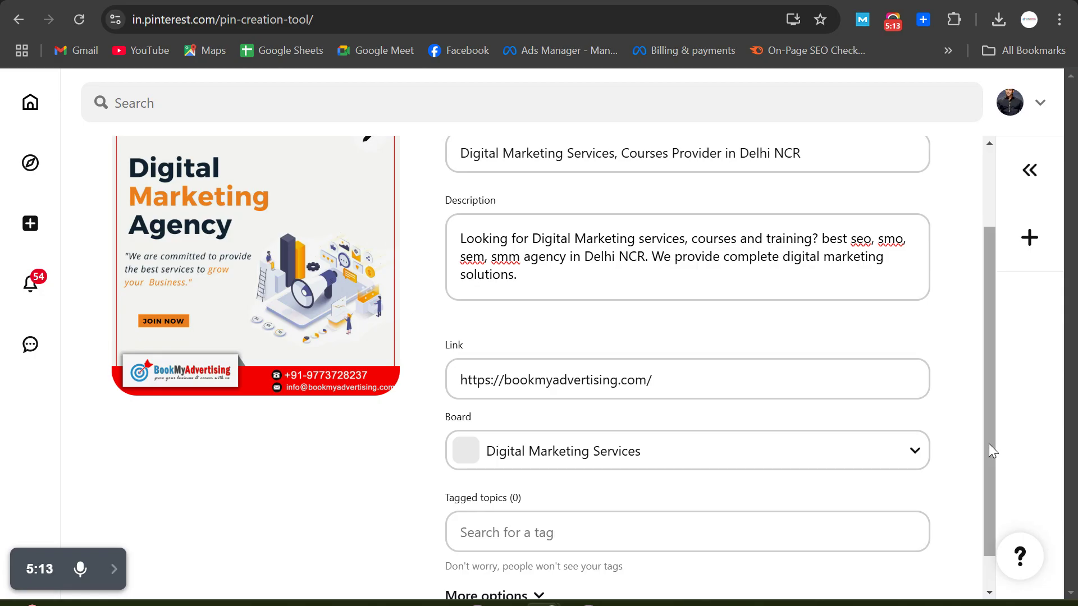
Search the Pin's topic tags for "Digital" and look through the matching tags.
left_click_drag(988, 443, 990, 474)
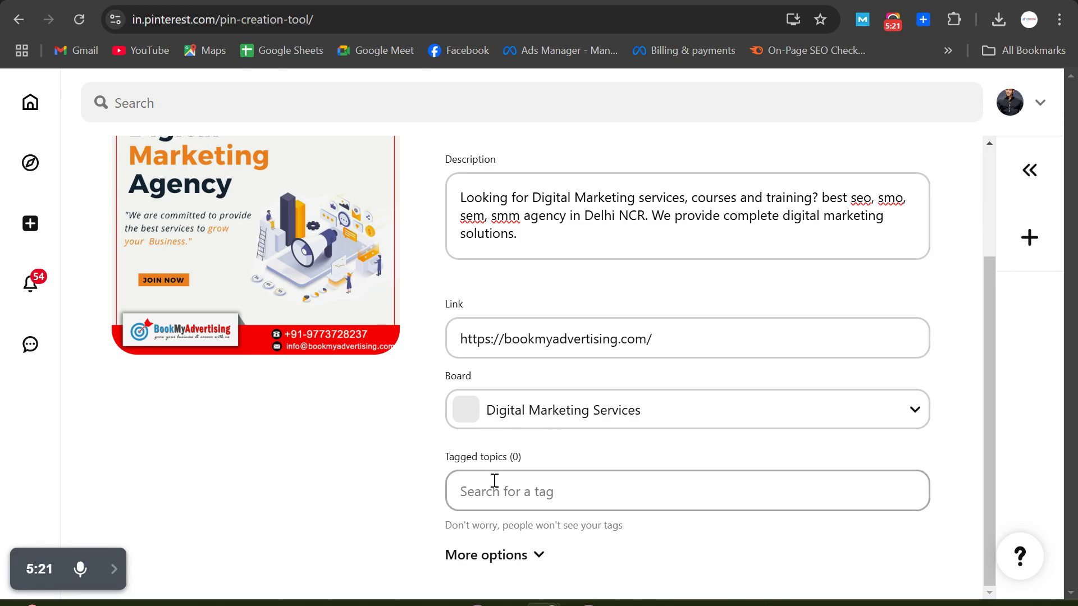
left_click(514, 494)
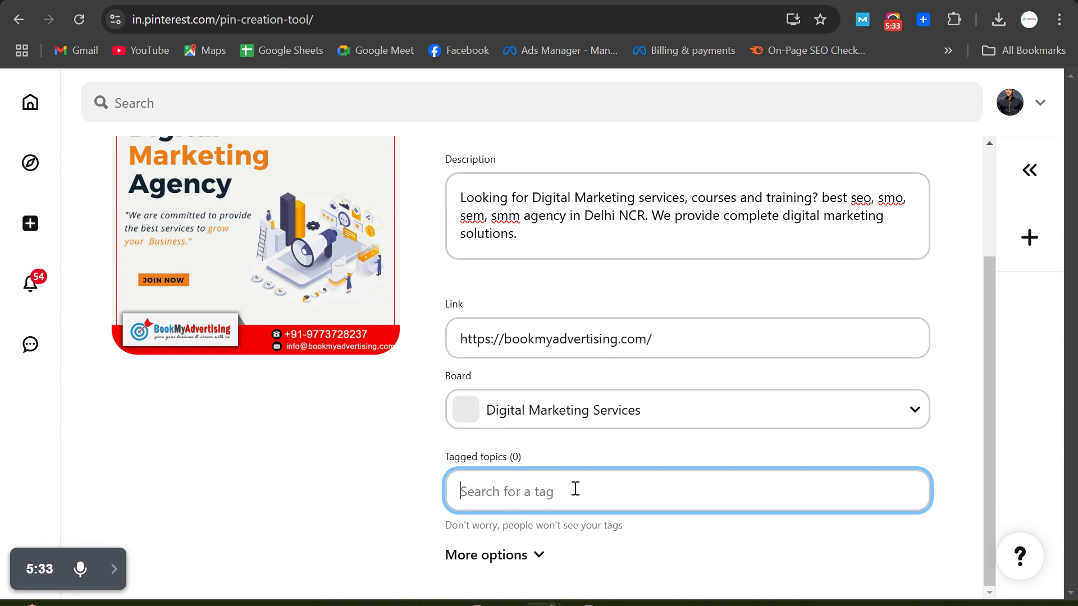
type("D")
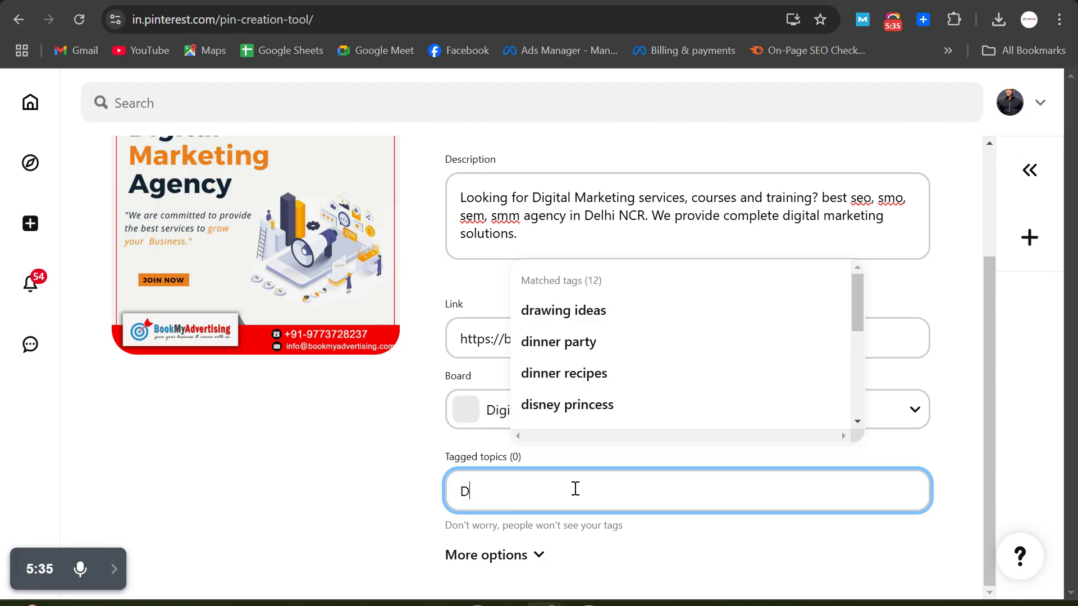
type("ig")
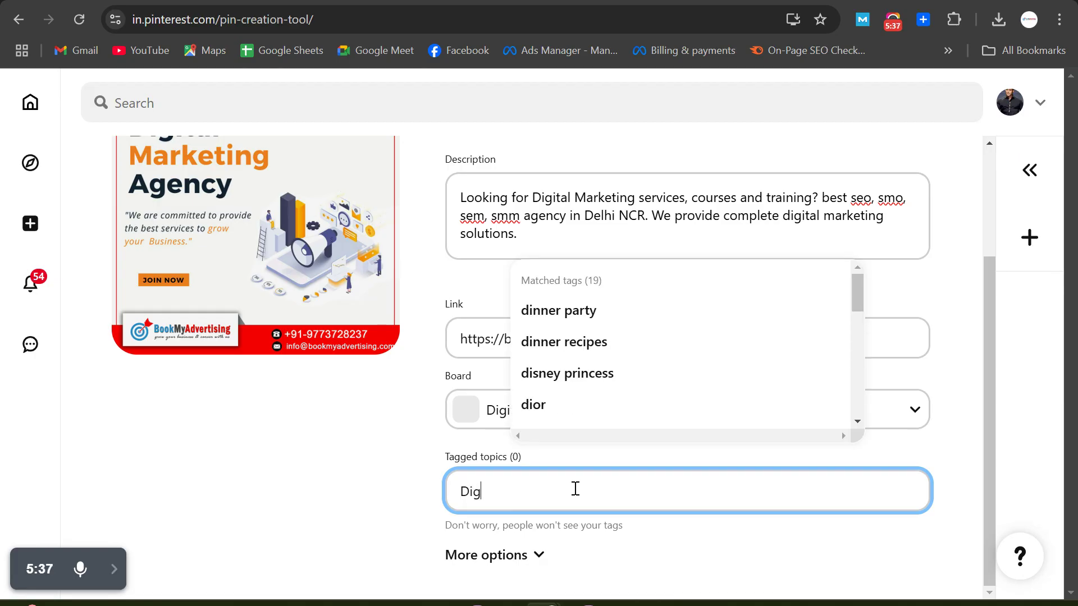
type("i")
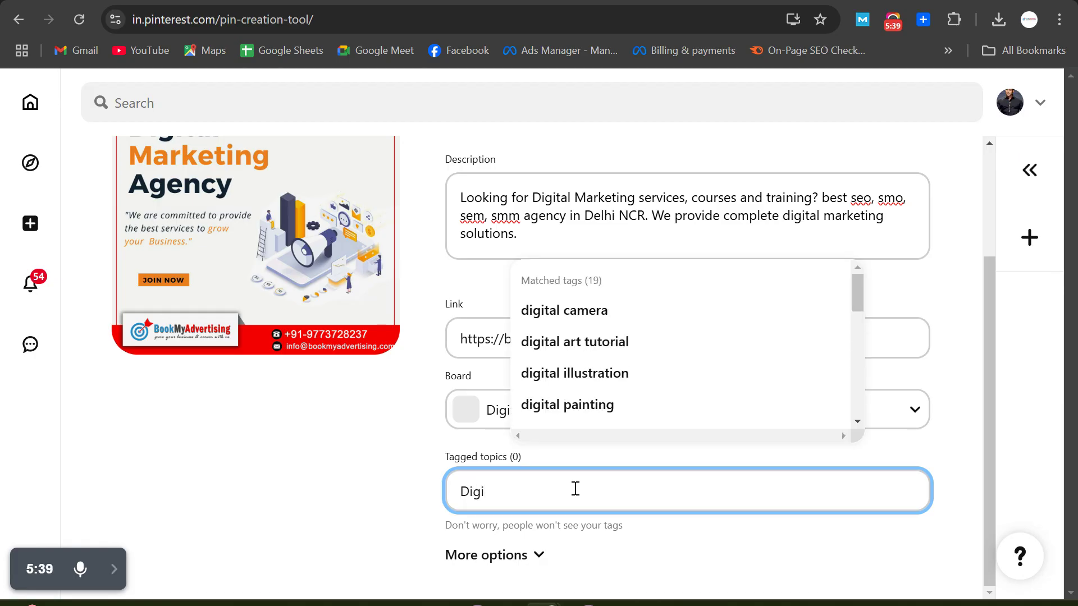
type("tal")
left_click_drag(859, 290, 853, 405)
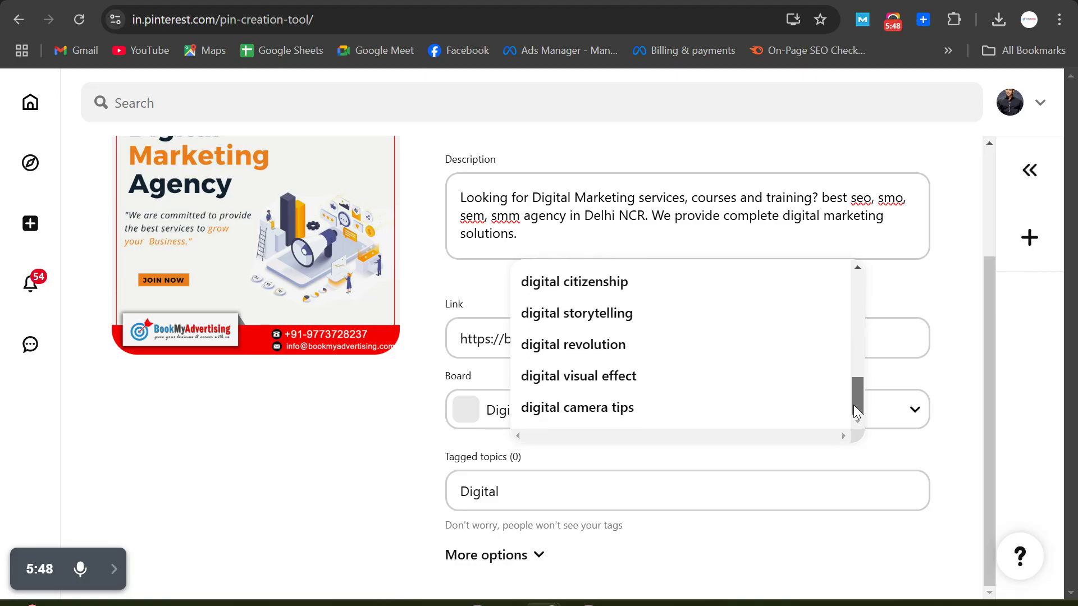
Try the topic tag search "Digital Mar" and clear the tag field.
left_click(609, 483)
type("Mar")
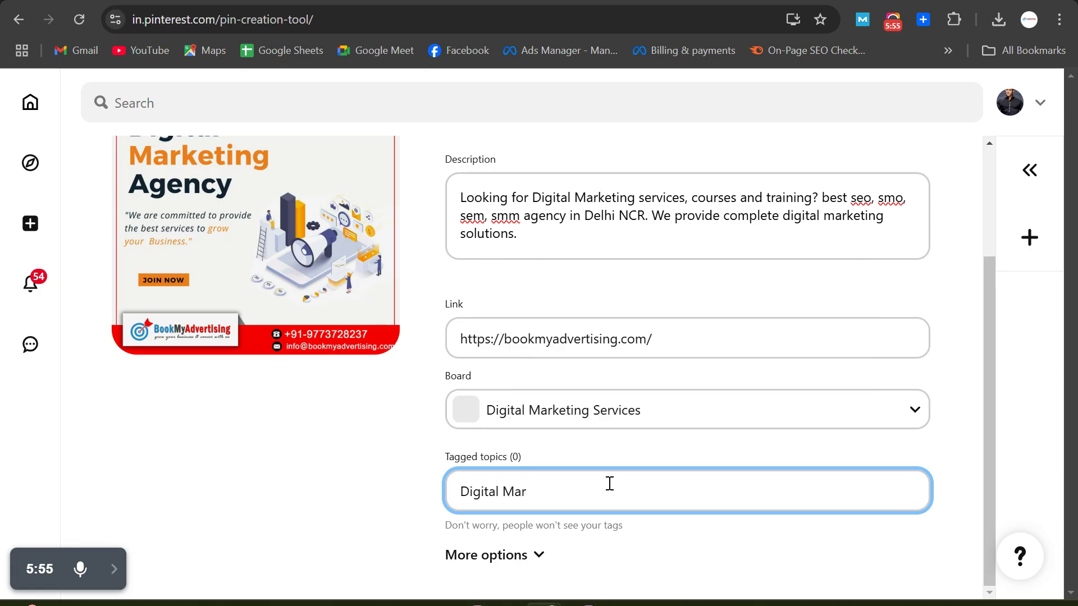
key("BackSpace")
key("BackSpace")
key("BackSpace")
key("BackSpace")
key("BackSpace")
key("BackSpace")
key("BackSpace")
key("BackSpace")
key("BackSpace")
key("BackSpace")
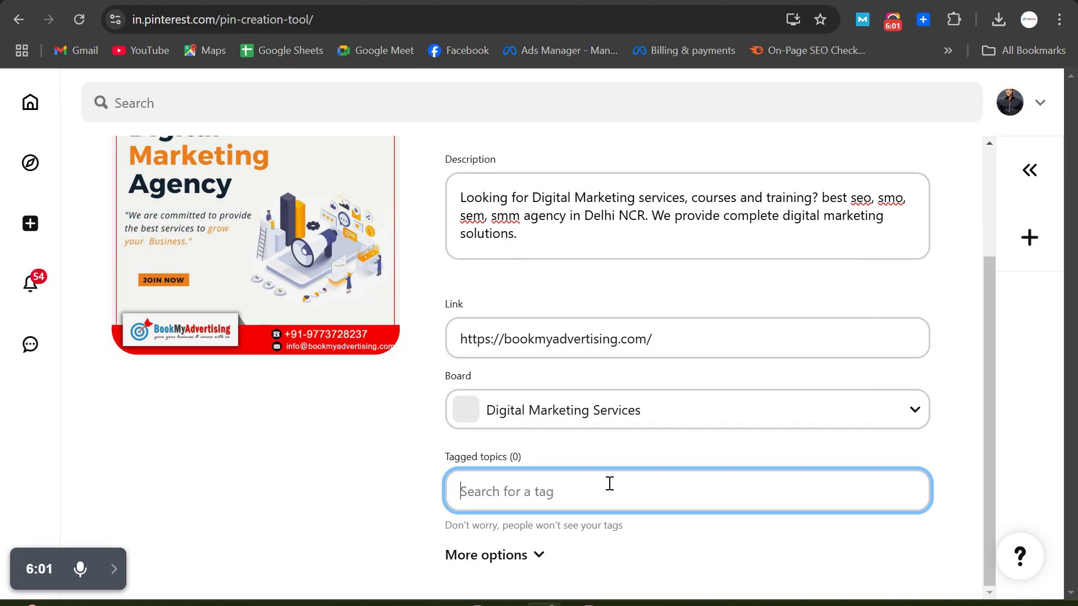
left_click_drag(985, 349, 977, 66)
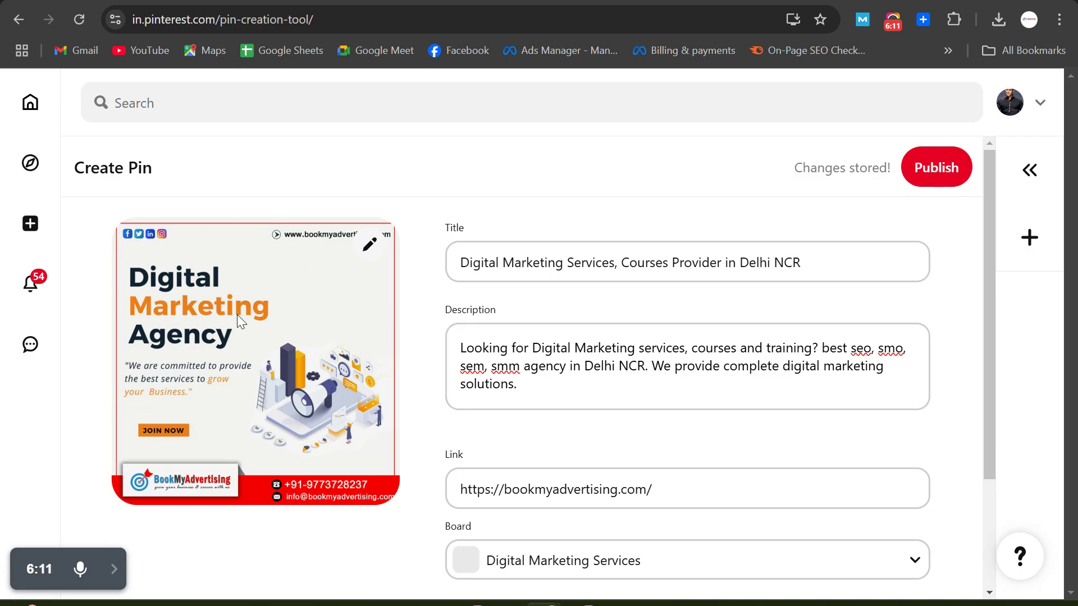
left_click_drag(817, 259, 450, 265)
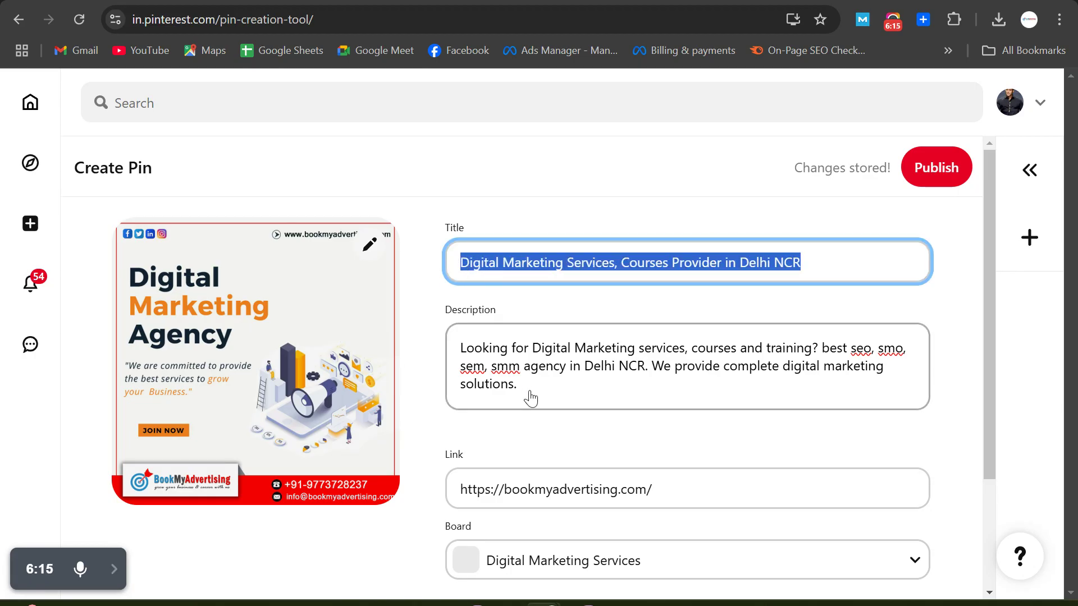
left_click_drag(530, 395, 447, 353)
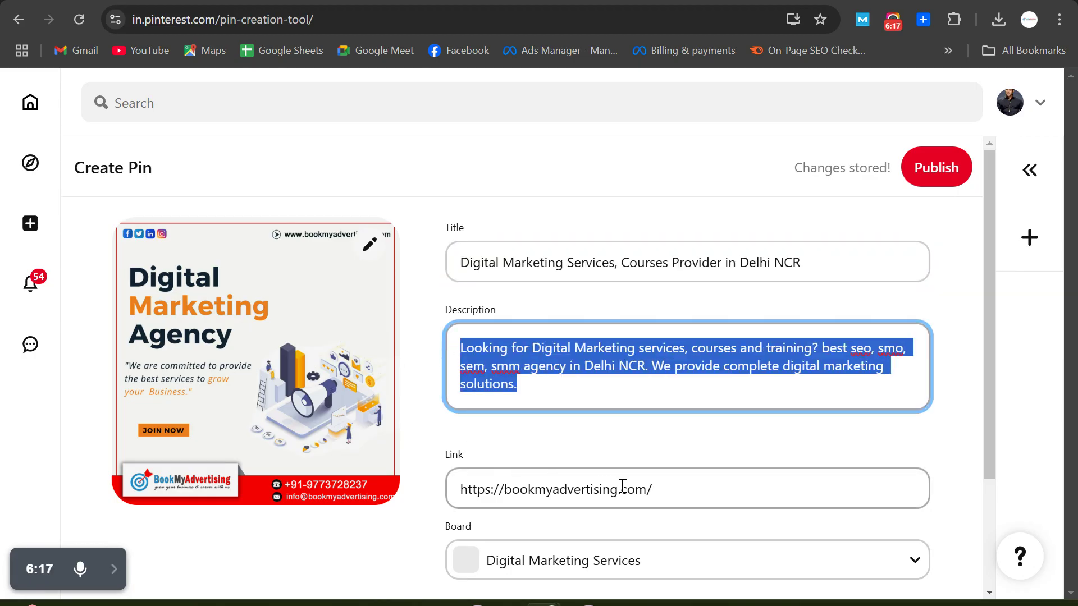
left_click_drag(662, 486, 447, 481)
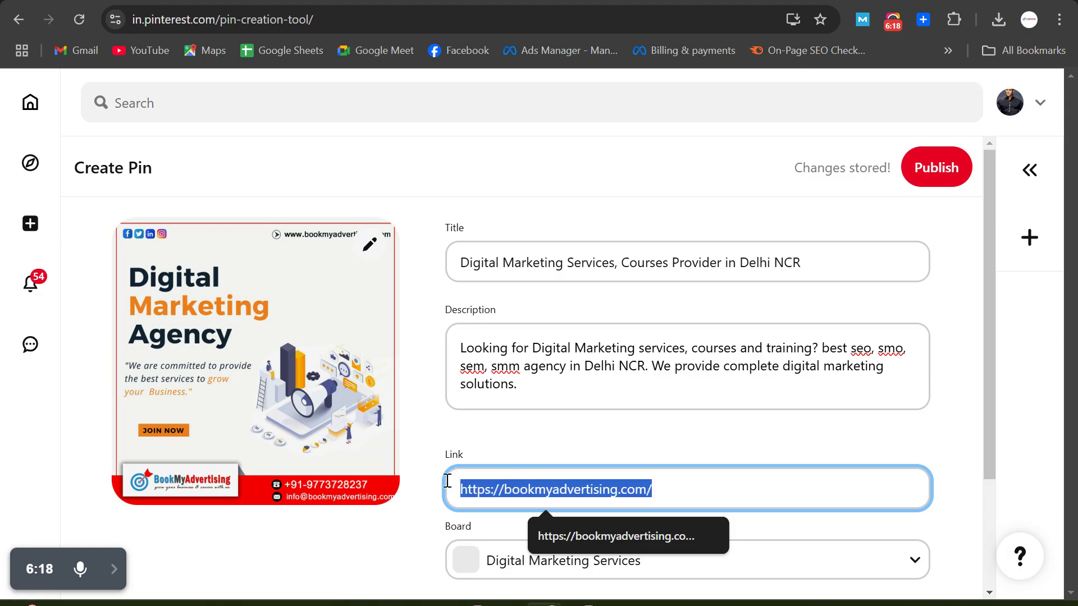
left_click(705, 483)
key("BackSpace")
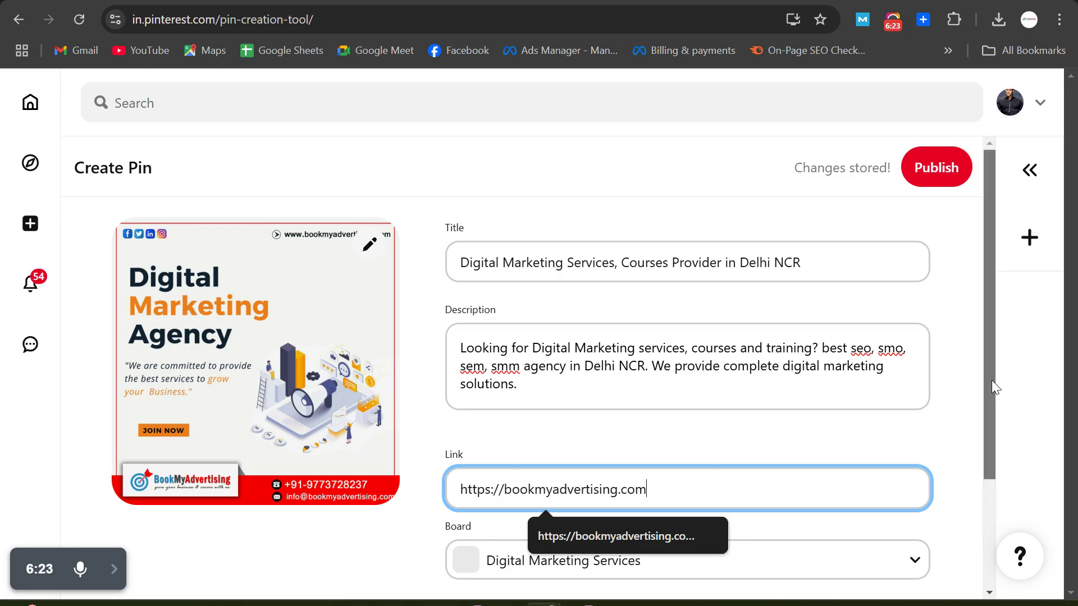
Publish the Pin to the "Digital Marketing Services" board and dismiss the browser extension offer.
left_click_drag(991, 379, 995, 454)
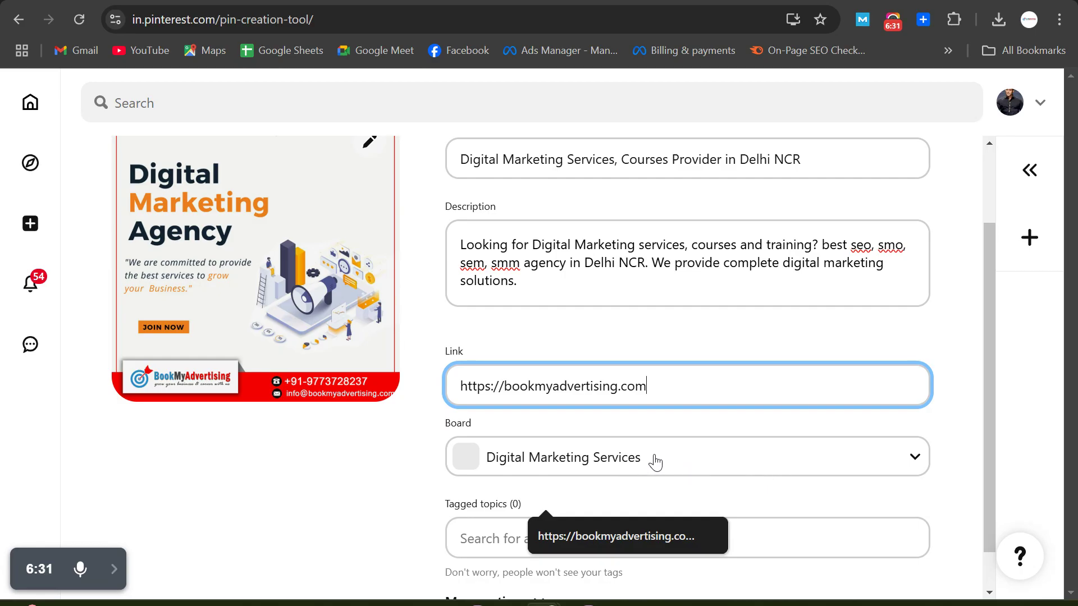
left_click_drag(991, 430, 991, 173)
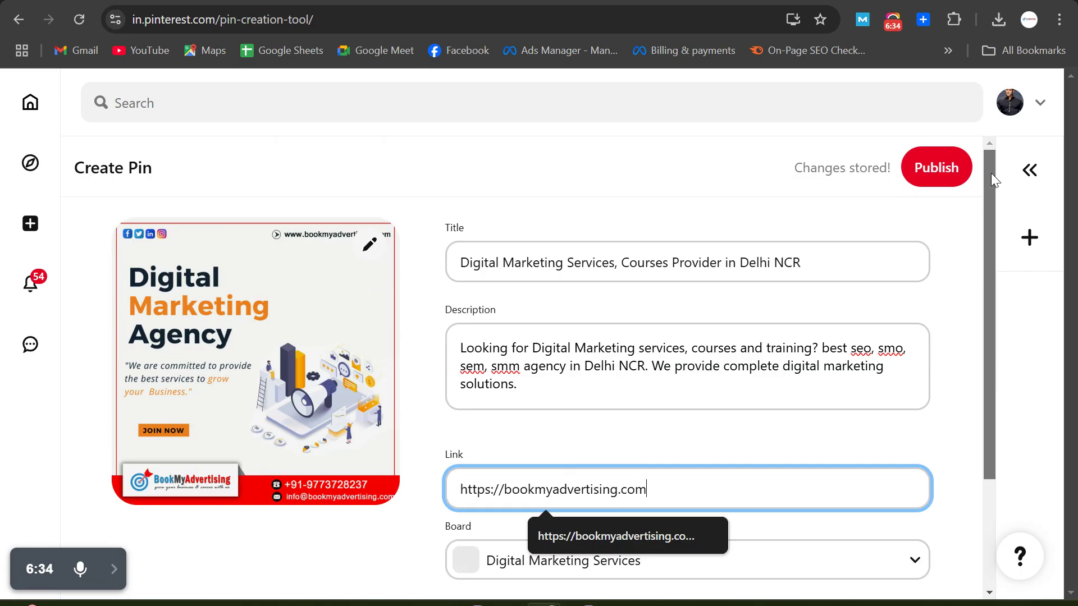
left_click(931, 185)
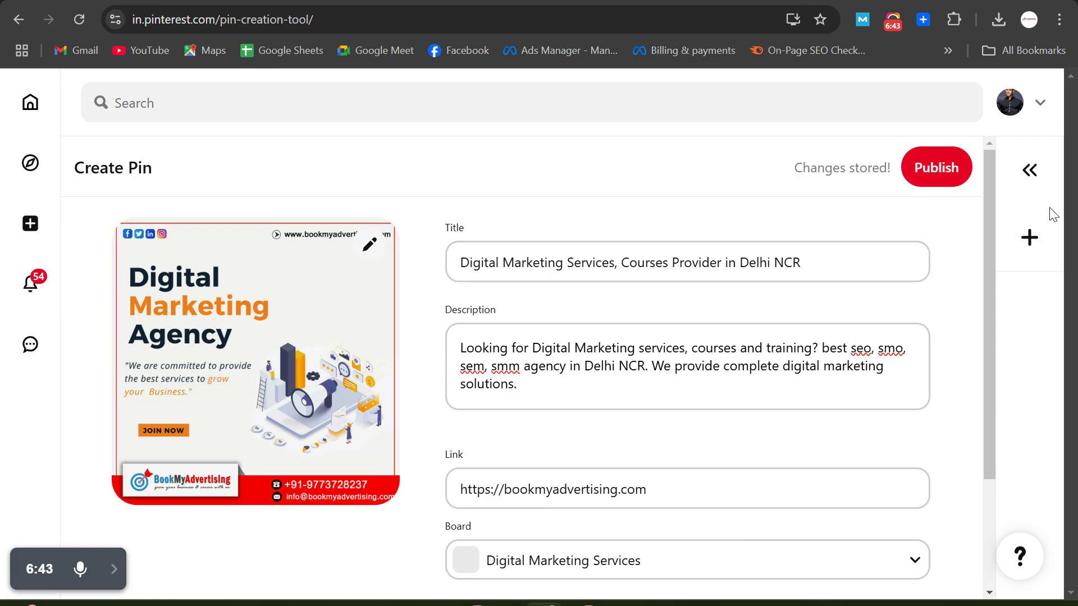
left_click(951, 176)
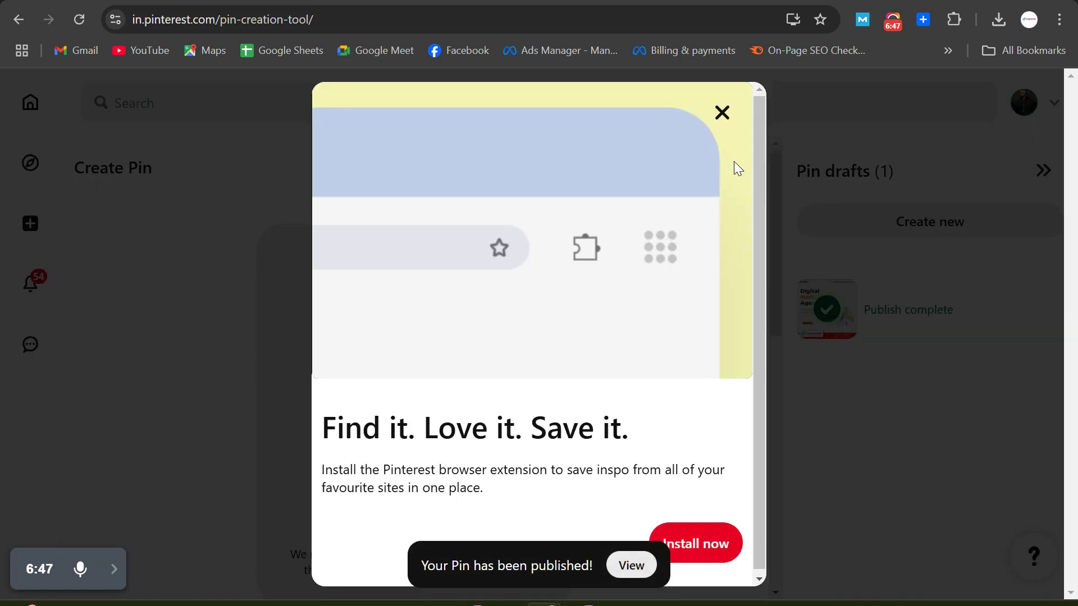
left_click(719, 112)
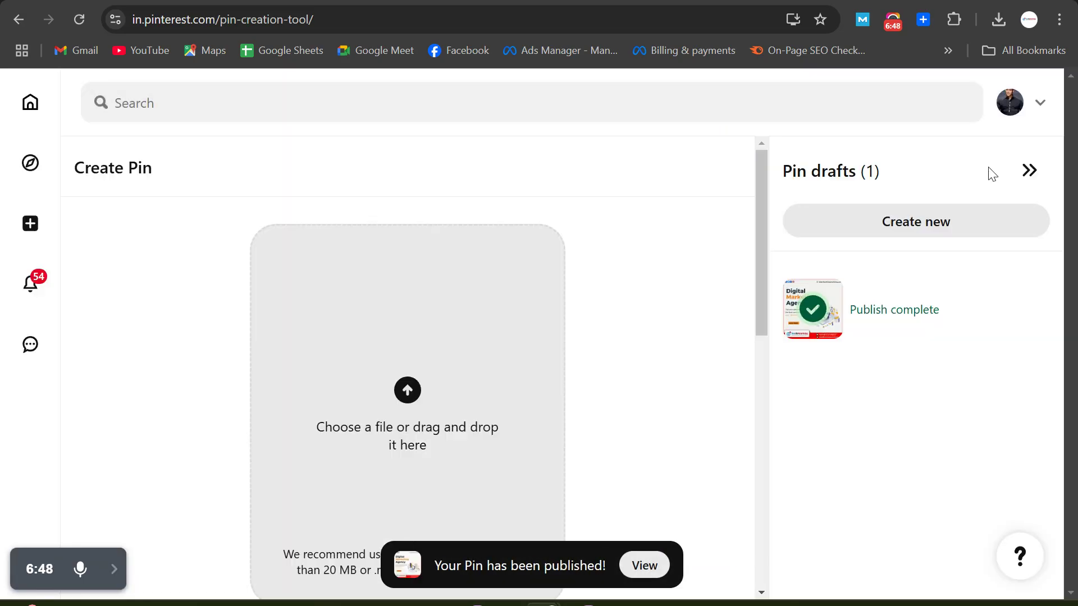
Open the "Digital Marketing Services" board from the profile's saved boards.
left_click(1019, 118)
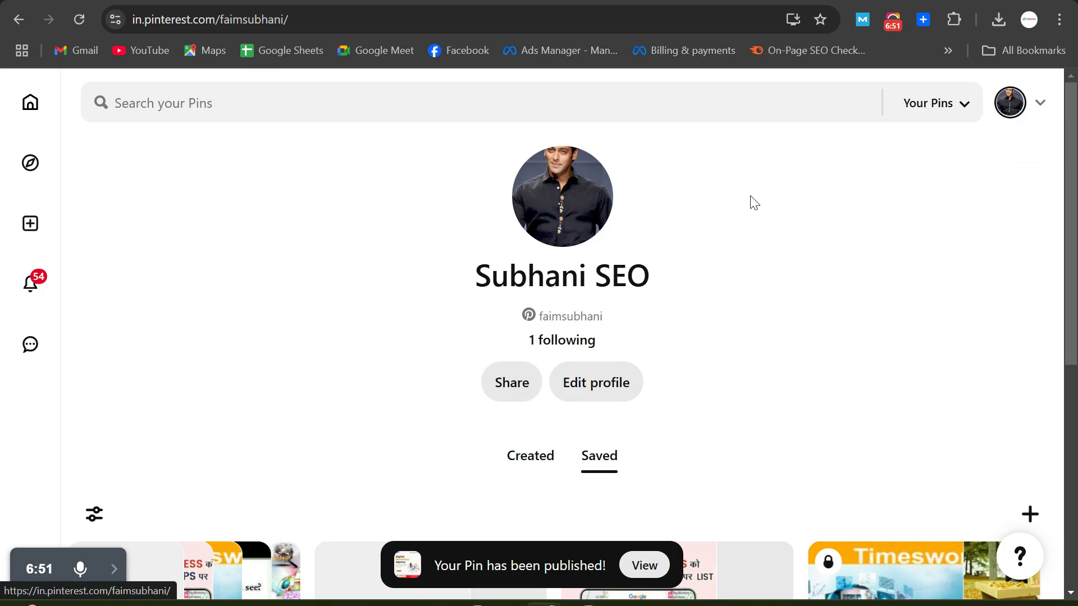
scroll(1072, 246, "down", 1)
scroll(1072, 246, "down", 5)
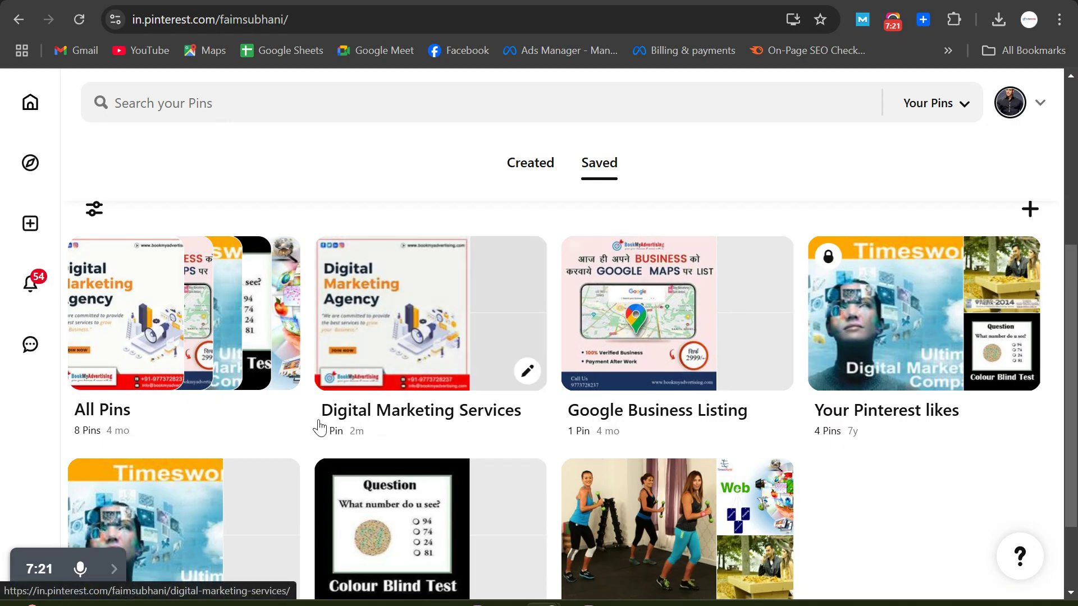
left_click(408, 422)
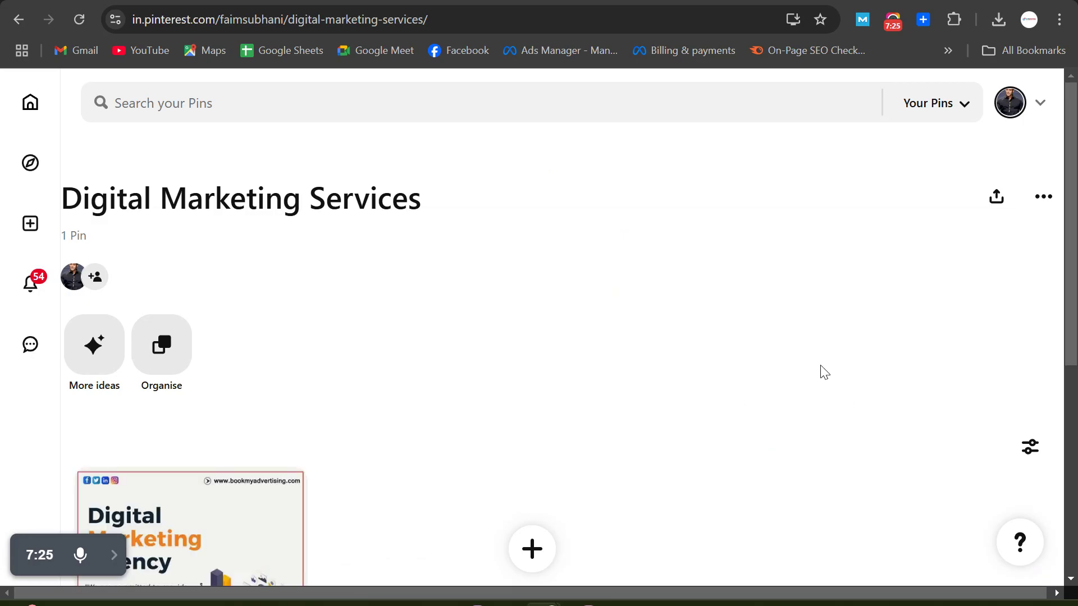
Follow the published Pin's website link to the BookMyAdvertising homepage and dismiss the promotional popup.
scroll(883, 373, "down", 3)
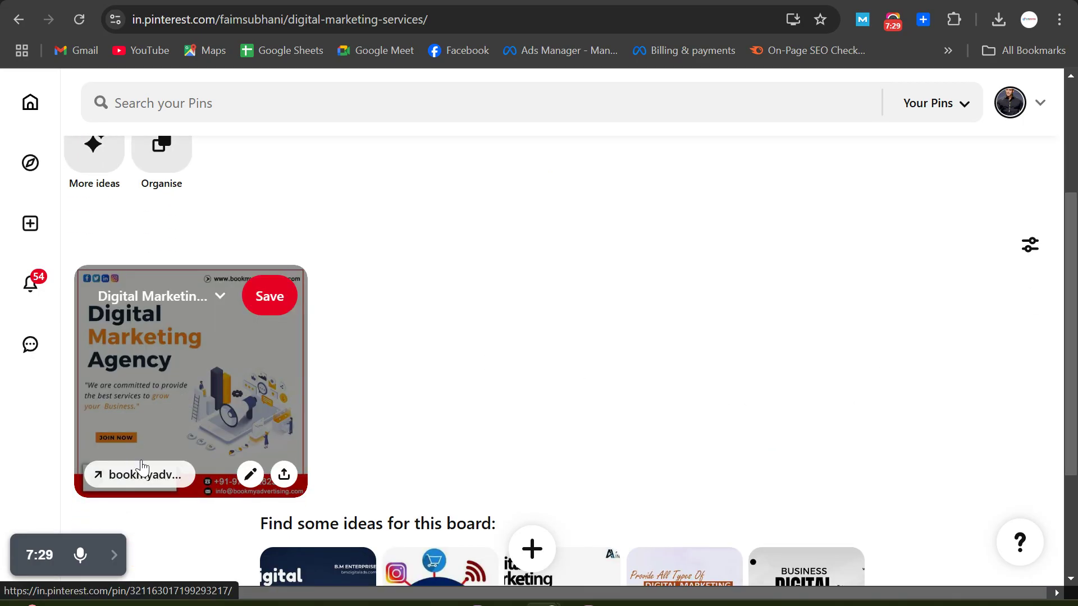
left_click(140, 479)
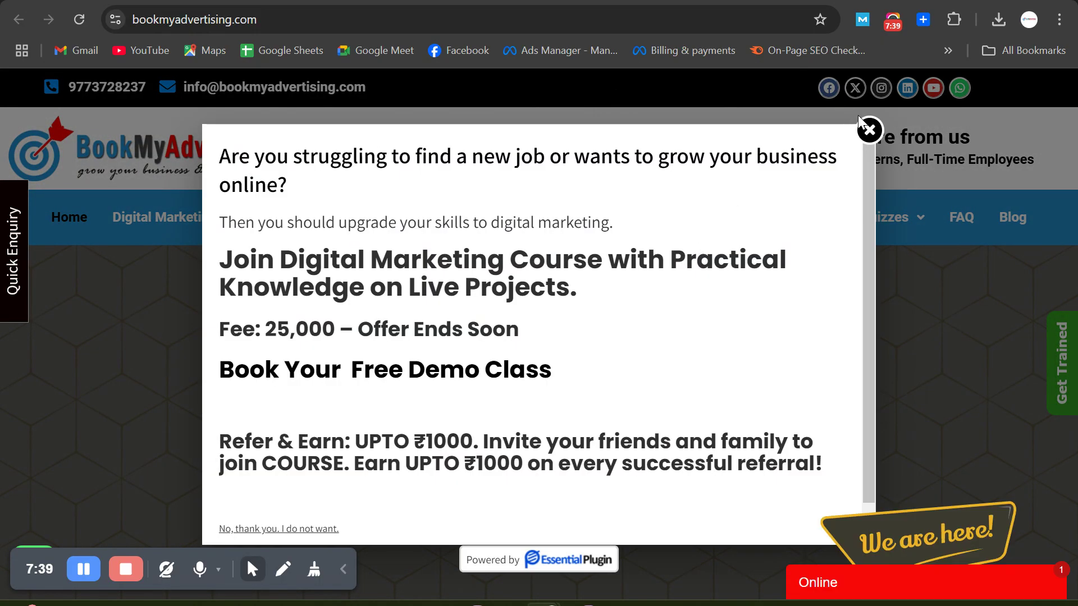
left_click(869, 132)
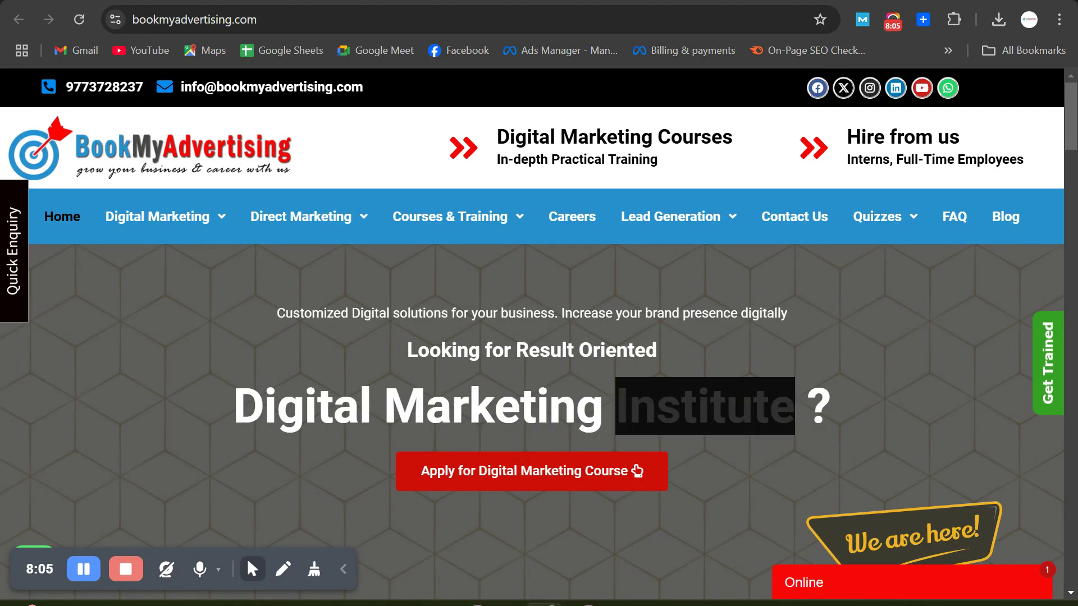
Open google.com in a new browser tab and search for "image submission sites".
key("ctrl+t")
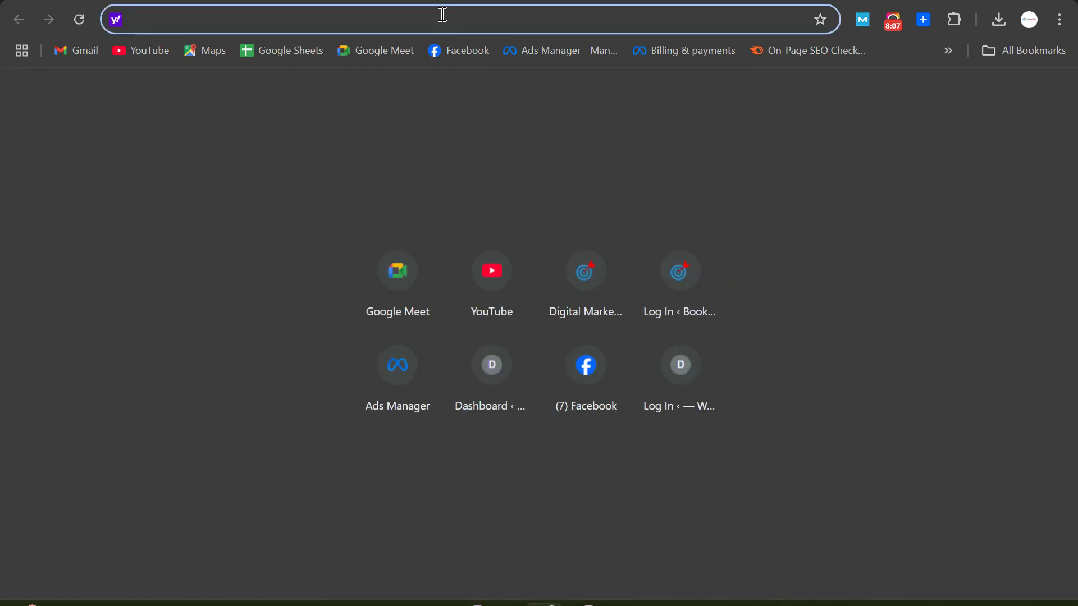
type("google.com")
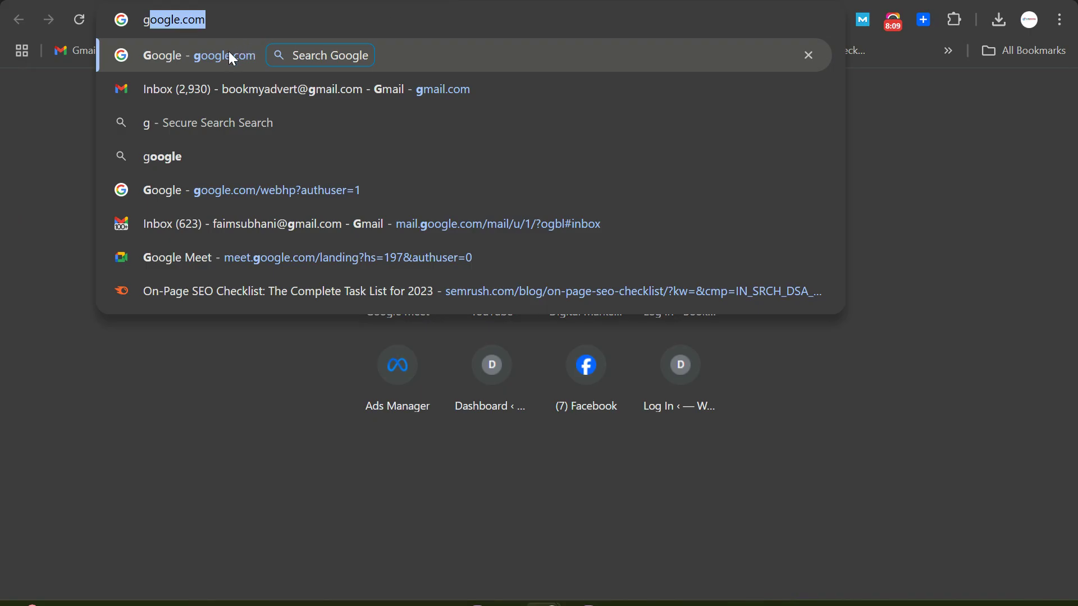
left_click(229, 53)
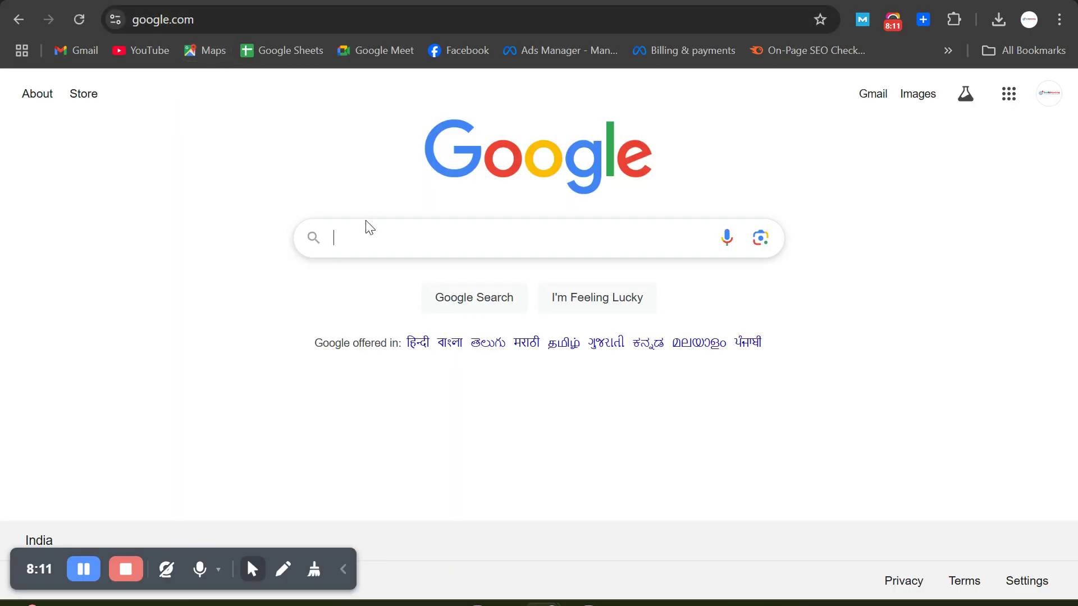
left_click(368, 236)
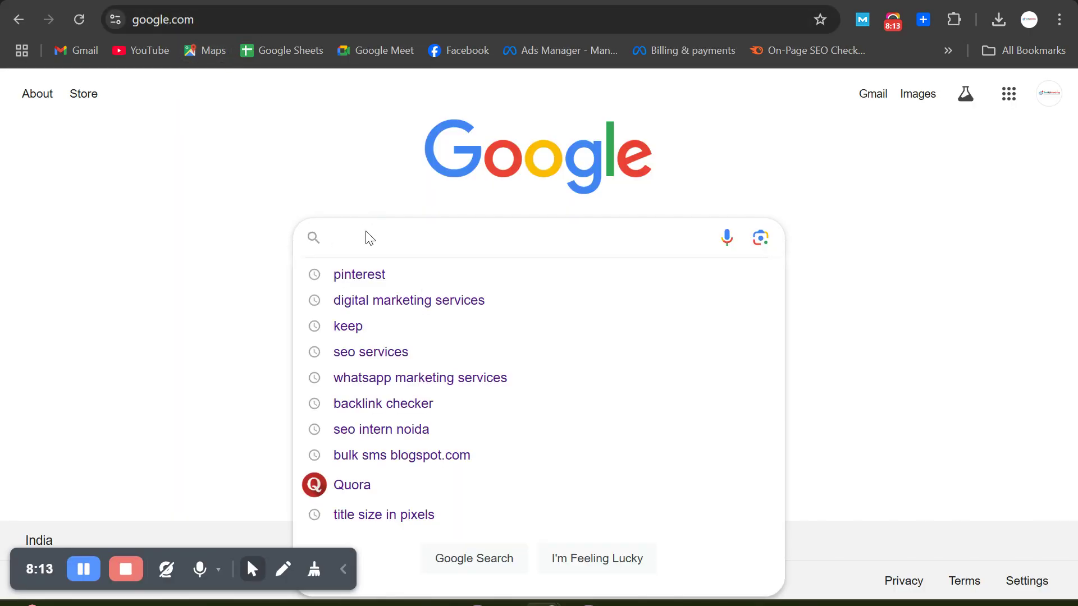
type("image")
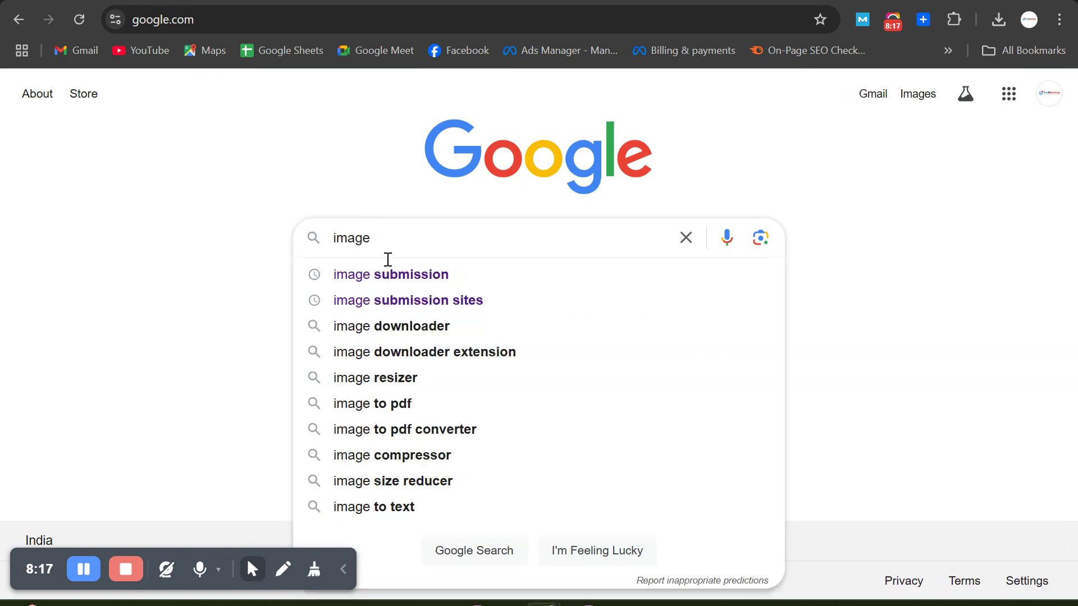
left_click(443, 300)
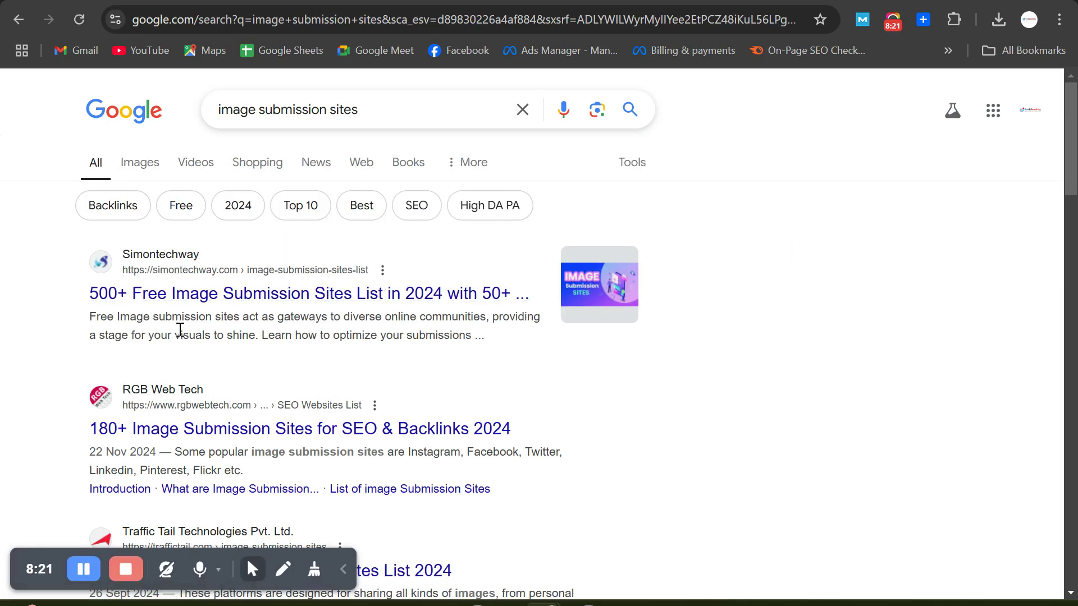
Open the Simontechway image submission sites result in a new tab and examine its list of free sites and their DA scores.
right_click(170, 296)
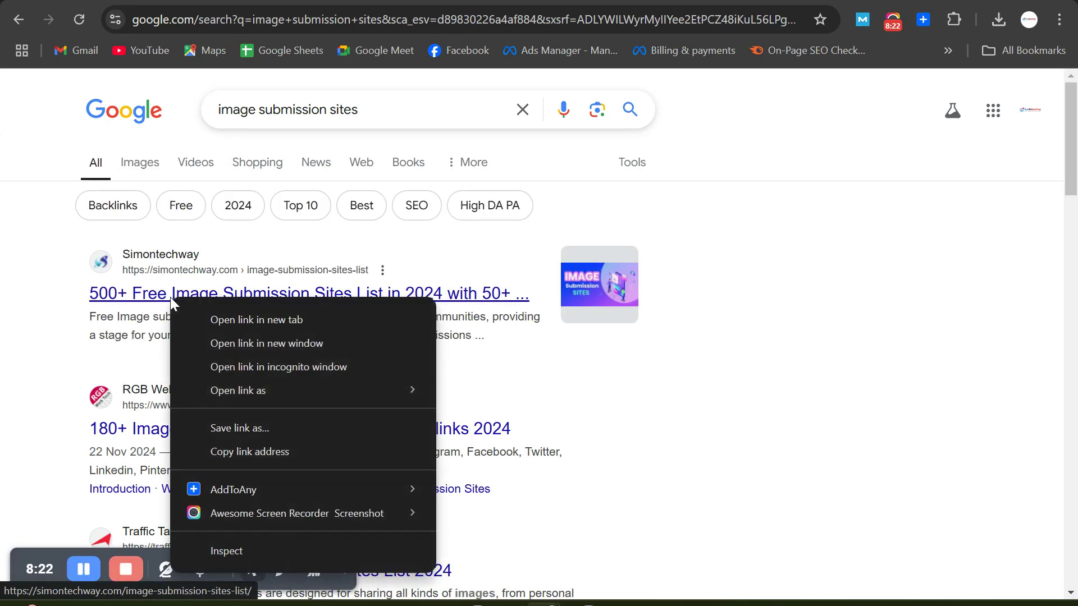
left_click(218, 319)
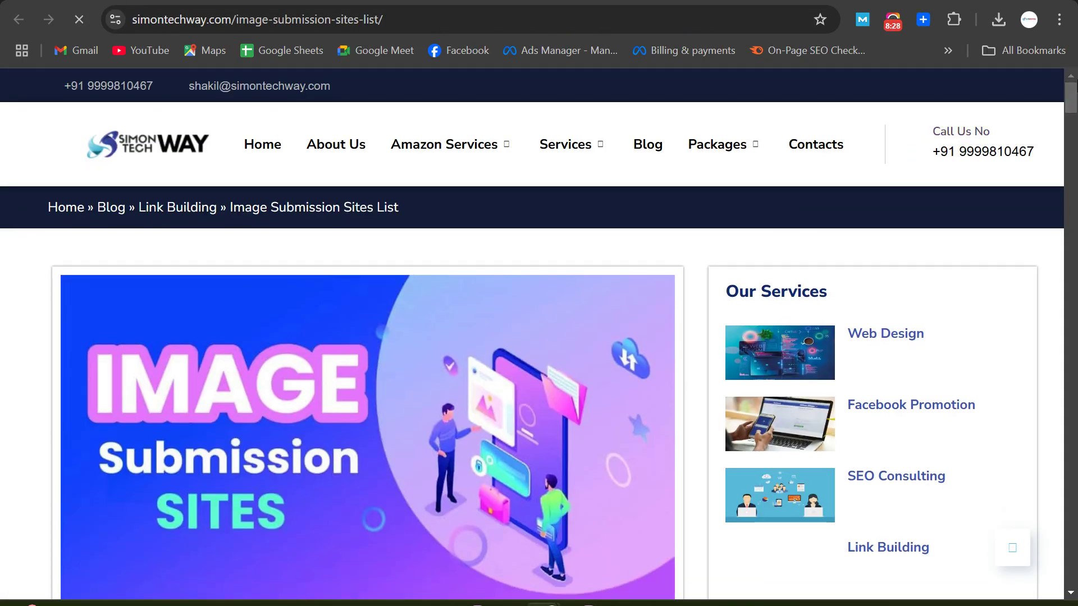
left_click_drag(1071, 97, 1070, 210)
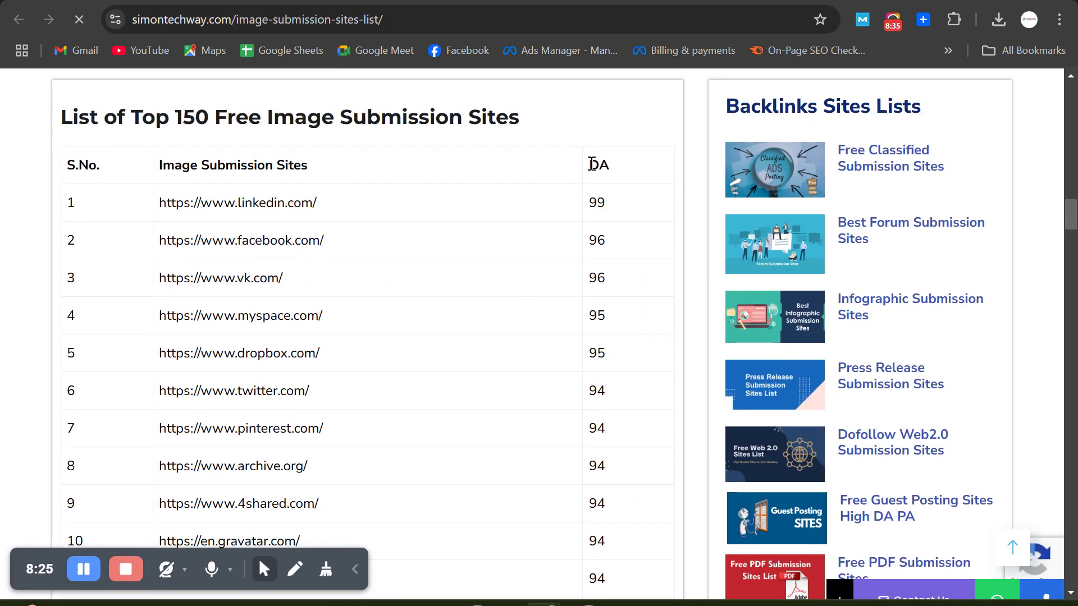
scroll(614, 168, "down", 1)
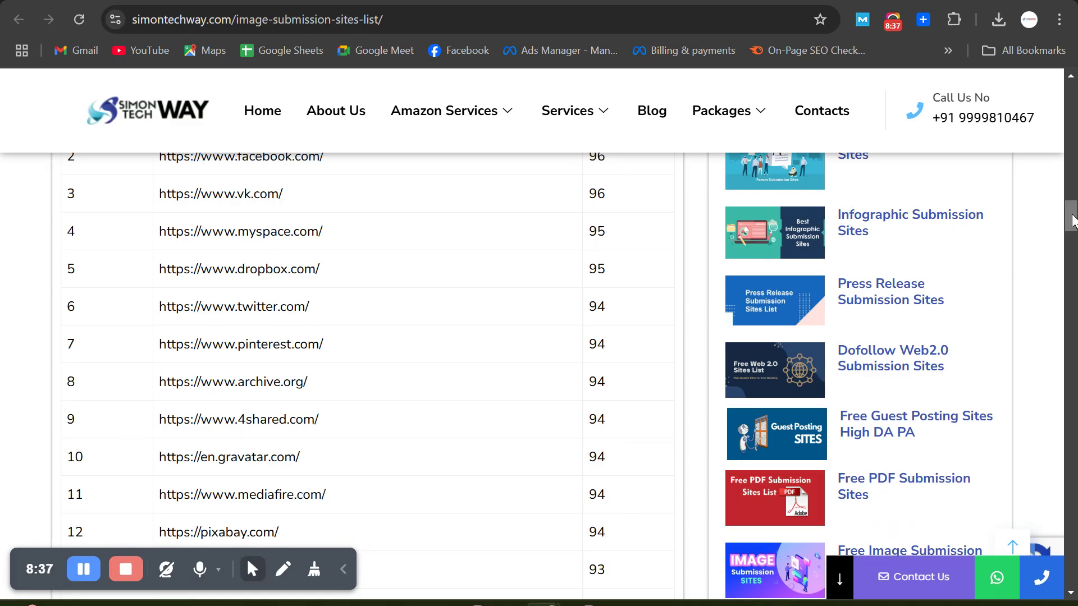
left_click_drag(1072, 220, 1072, 210)
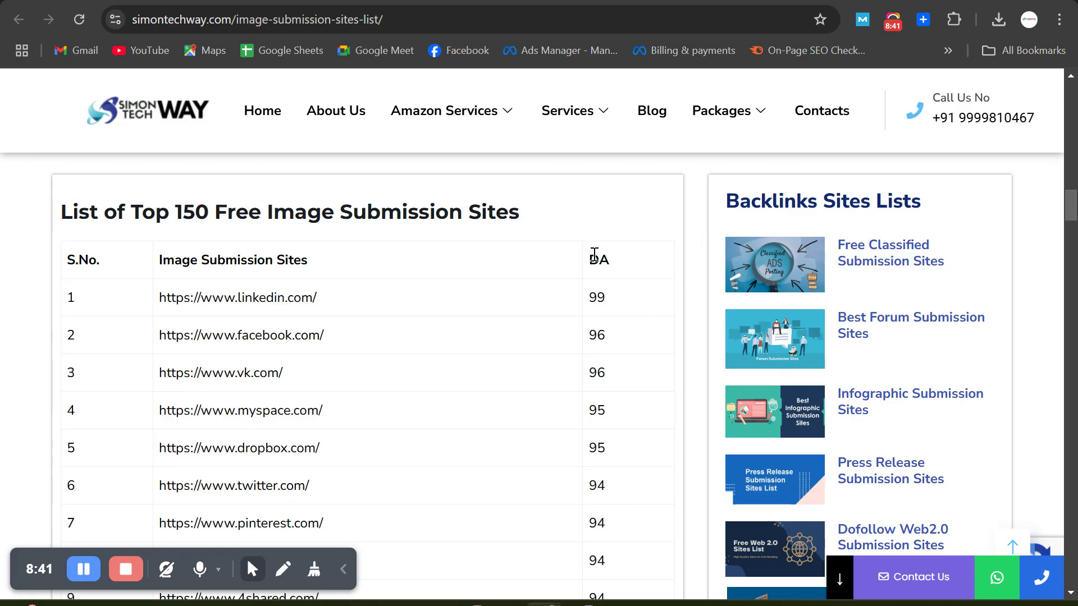
Examine the DA column and the DA scores of the top-ranked sites, including LinkedIn, Facebook, MySpace and Pinterest.
left_click_drag(589, 255, 610, 257)
left_click(599, 260)
left_click_drag(593, 260, 605, 259)
left_click(607, 260)
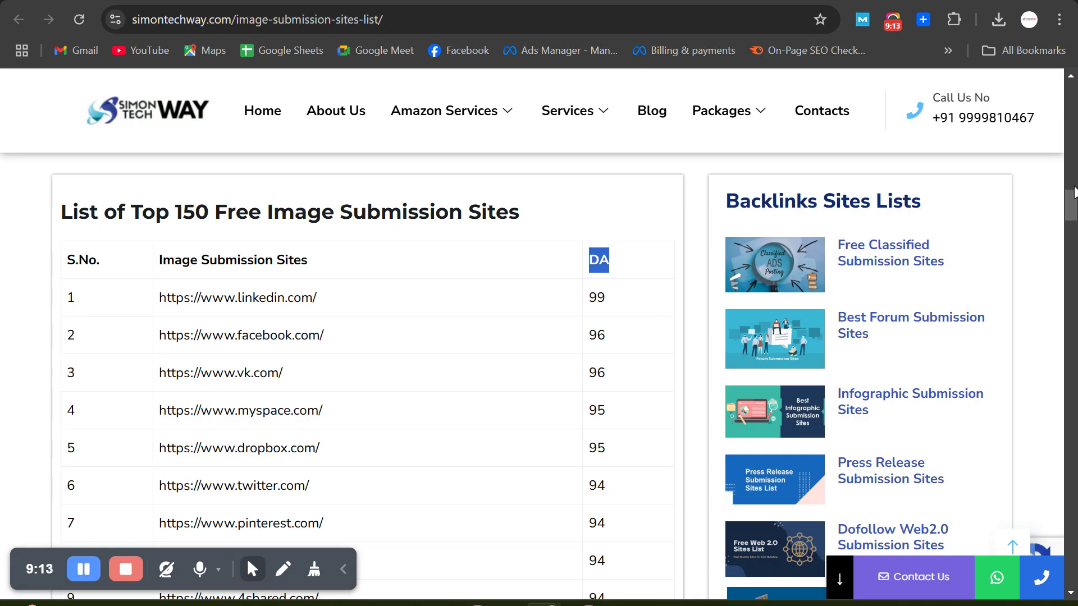
scroll(1072, 207, "down", 1)
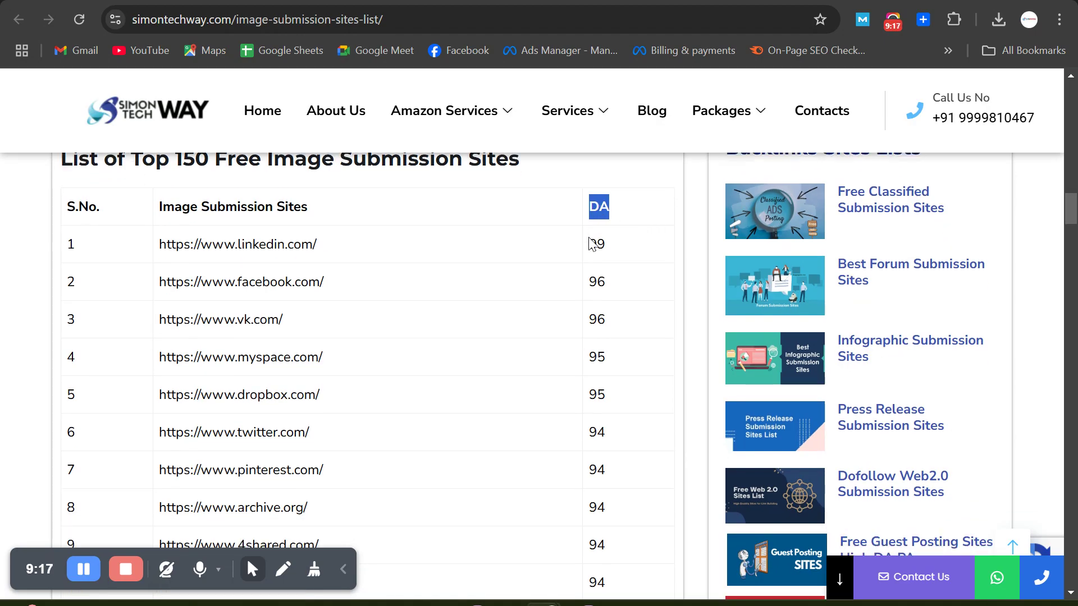
left_click_drag(592, 243, 608, 250)
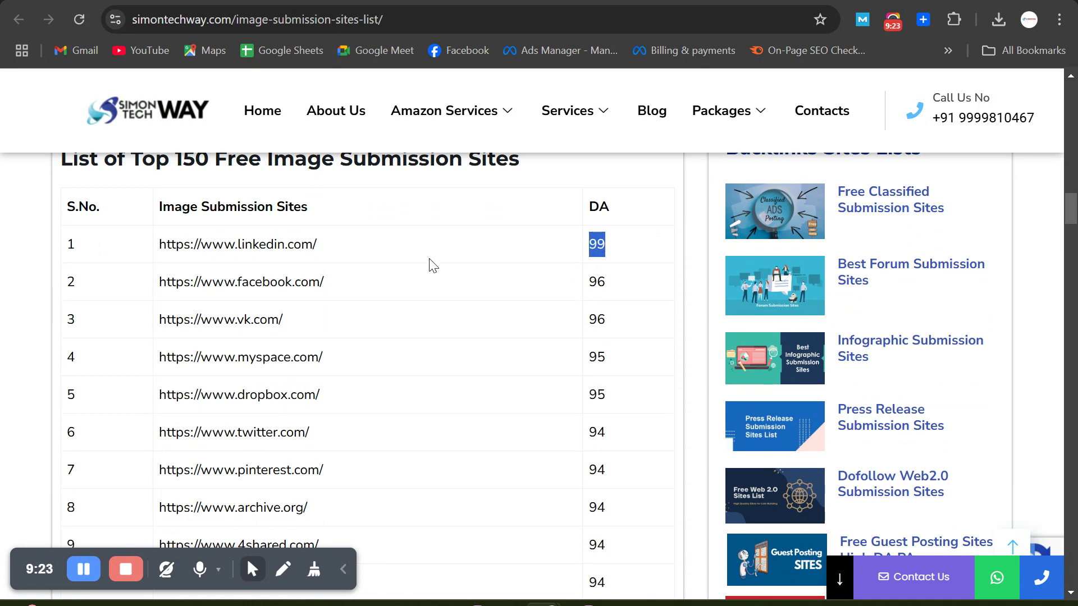
left_click(602, 244)
left_click_drag(592, 243, 603, 245)
left_click_drag(592, 283, 612, 286)
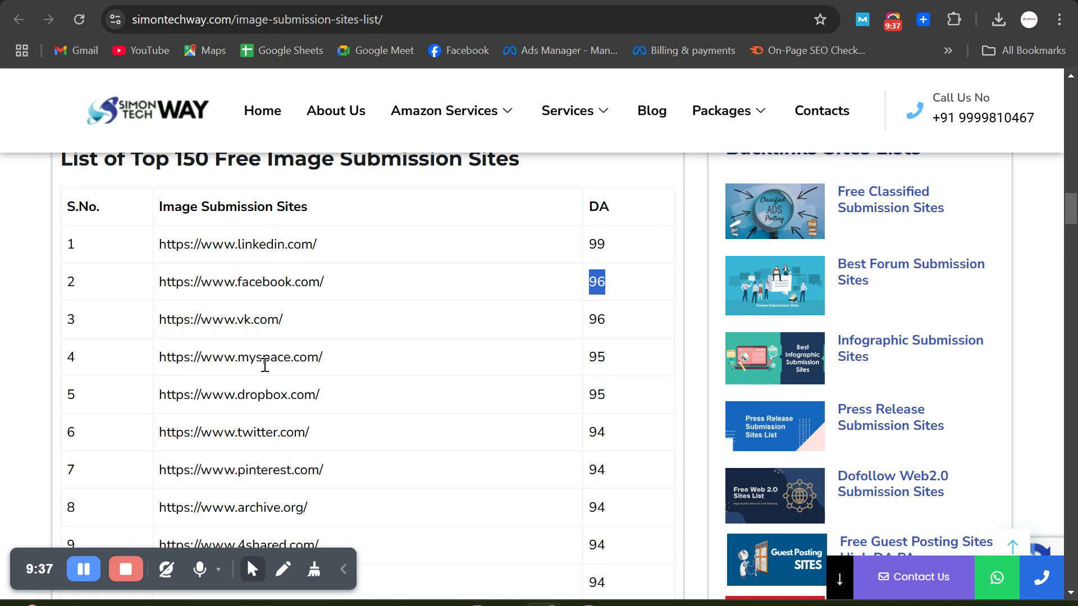
left_click(244, 359)
left_click_drag(244, 359, 318, 356)
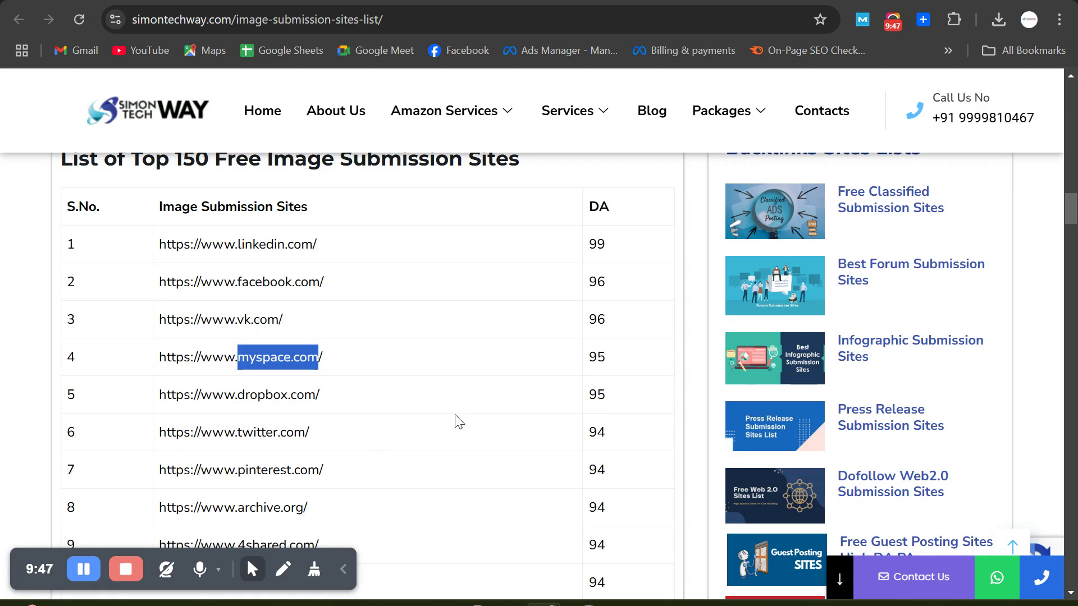
double_click(248, 470)
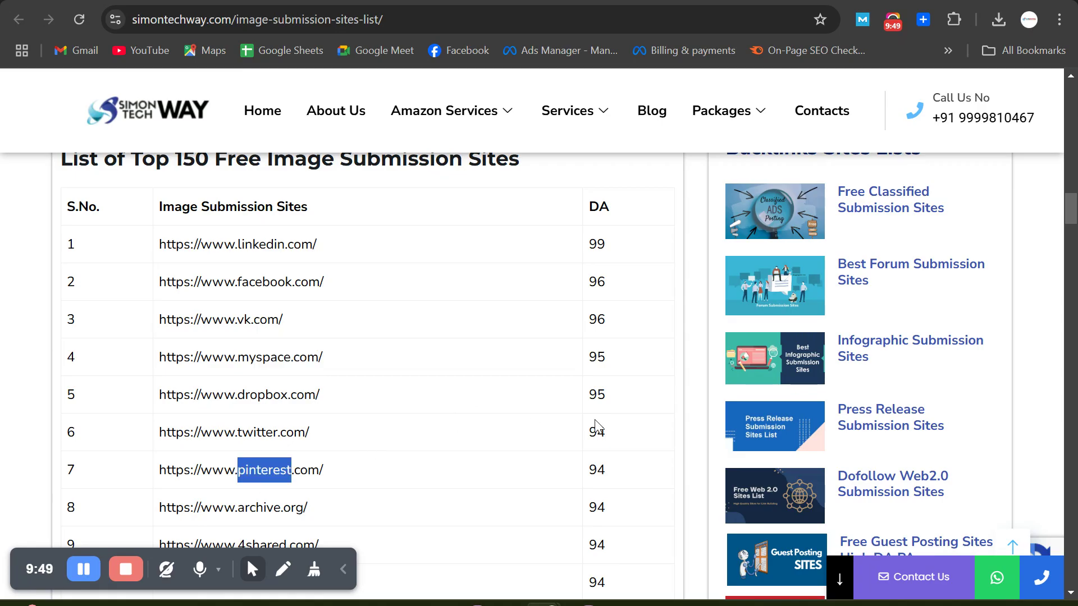
Examine the Instagram and Behance entries further down the image submission sites list.
left_click_drag(1072, 207, 1073, 230)
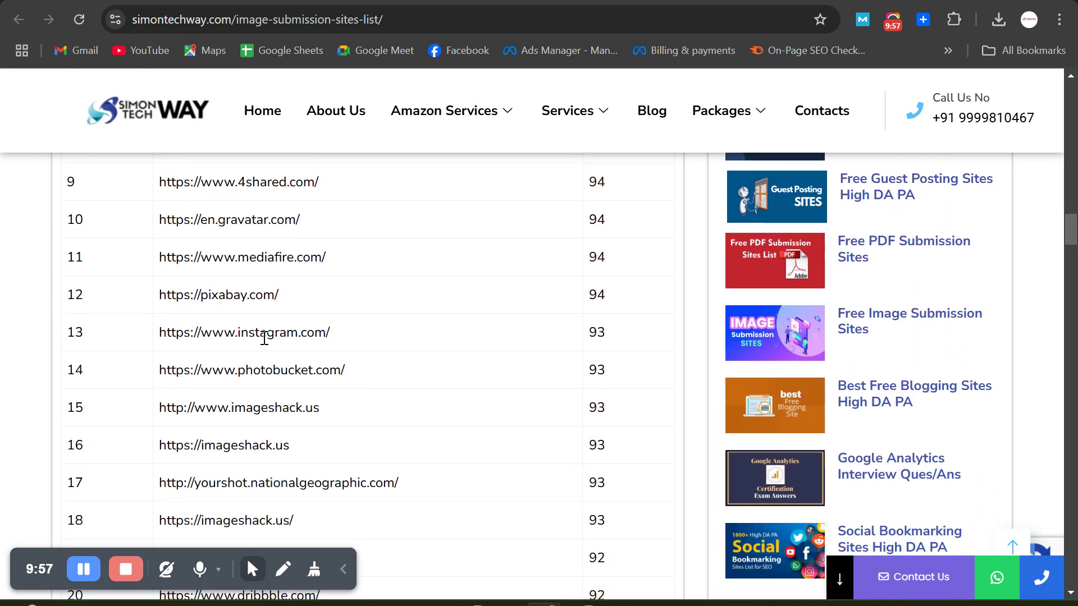
double_click(269, 332)
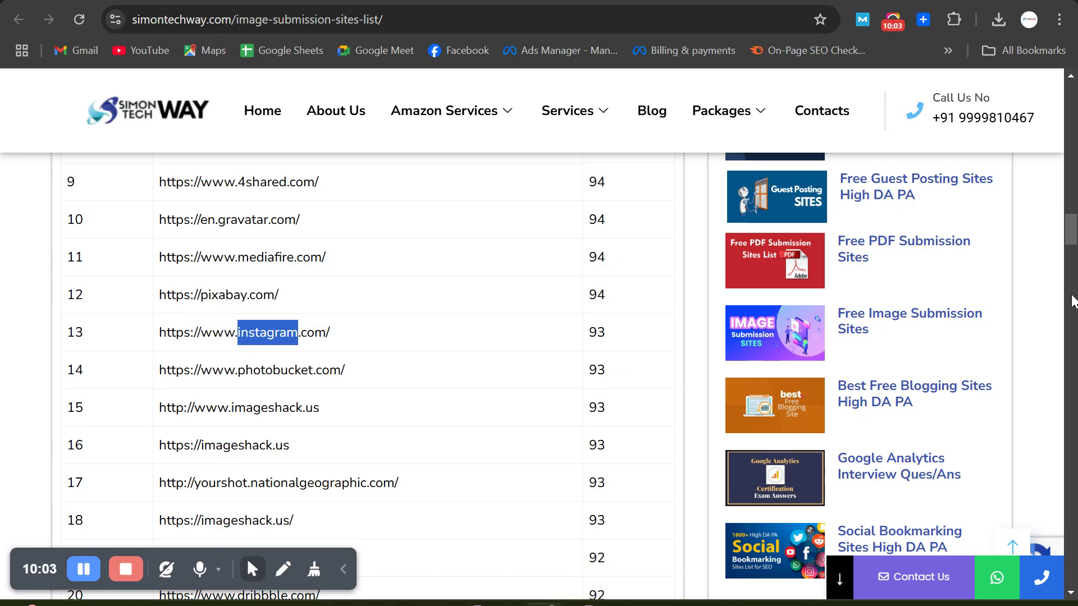
left_click_drag(1072, 234, 1072, 241)
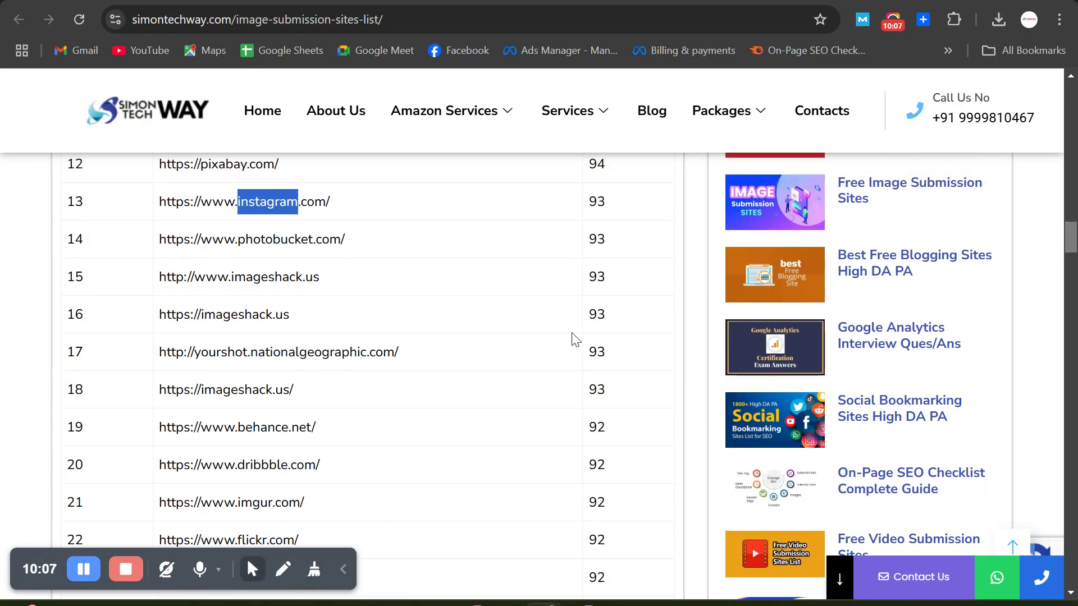
left_click_drag(238, 425, 312, 421)
left_click(312, 420)
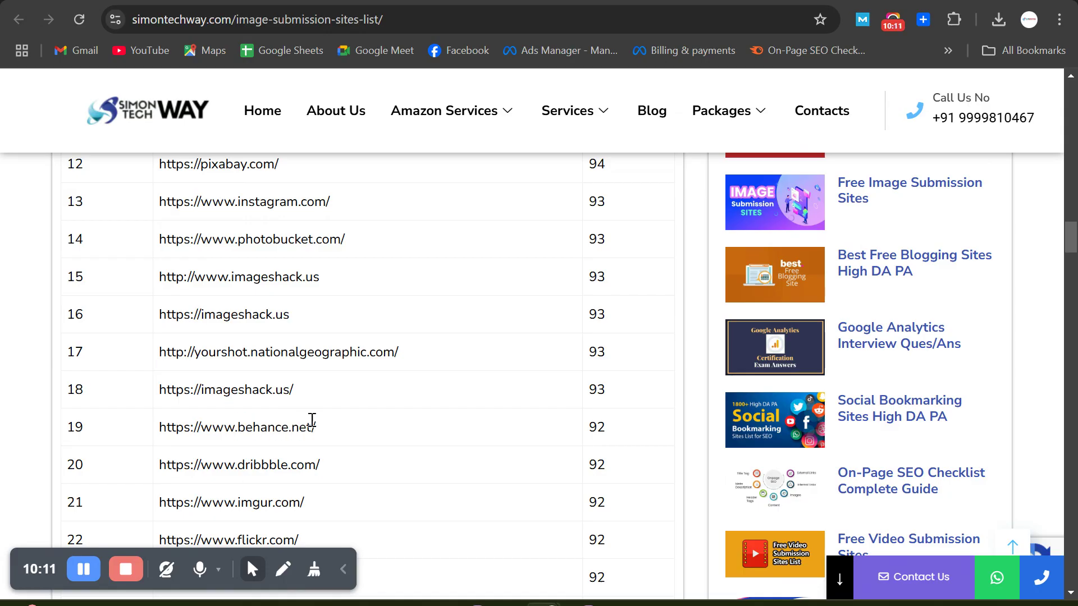
left_click_drag(312, 425, 237, 426)
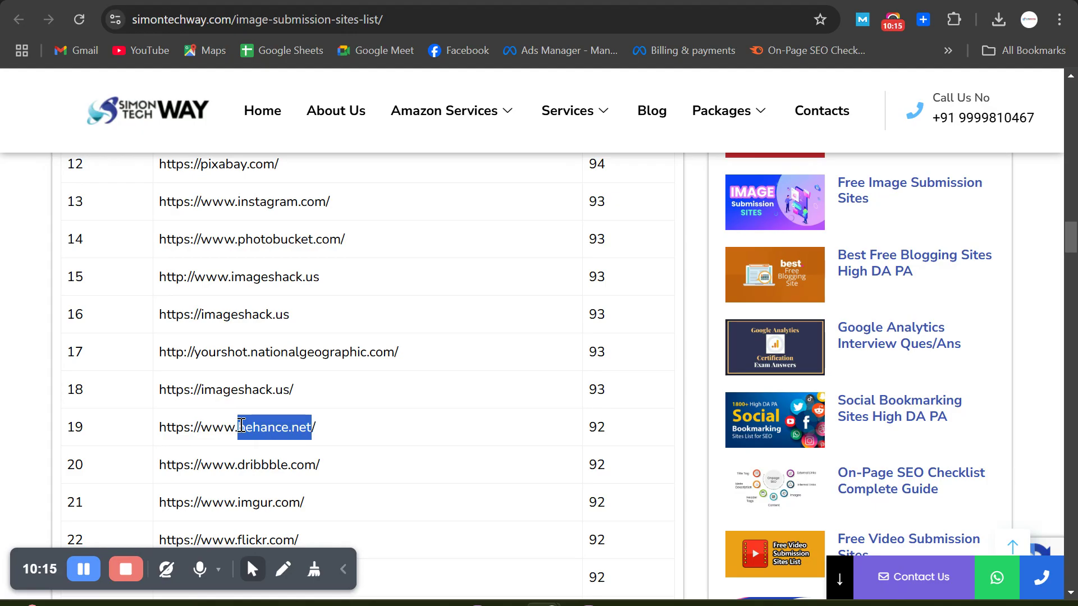
double_click(279, 423)
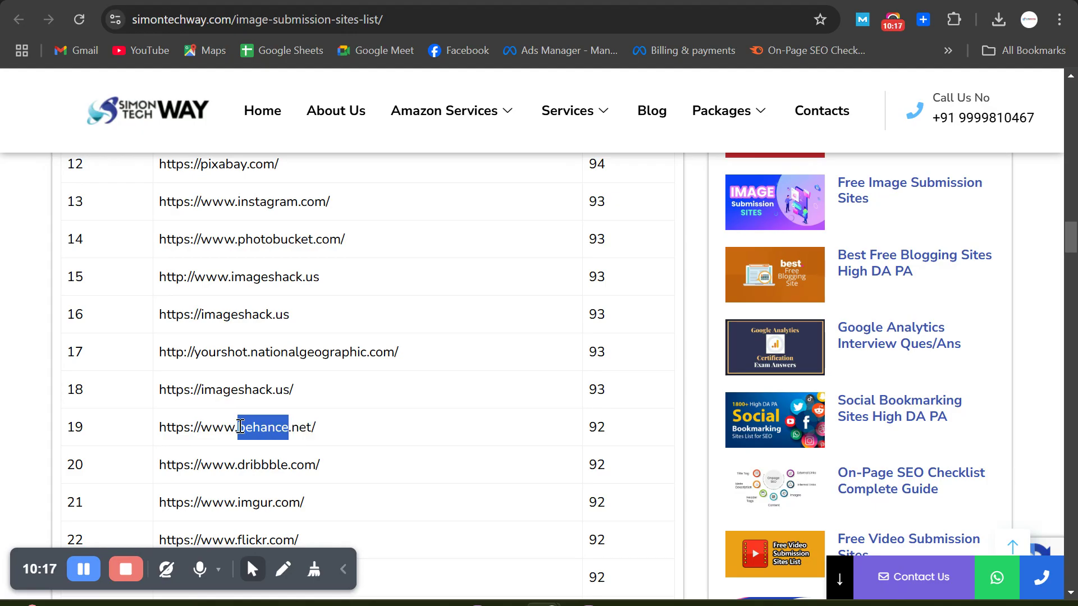
left_click_drag(241, 425, 312, 426)
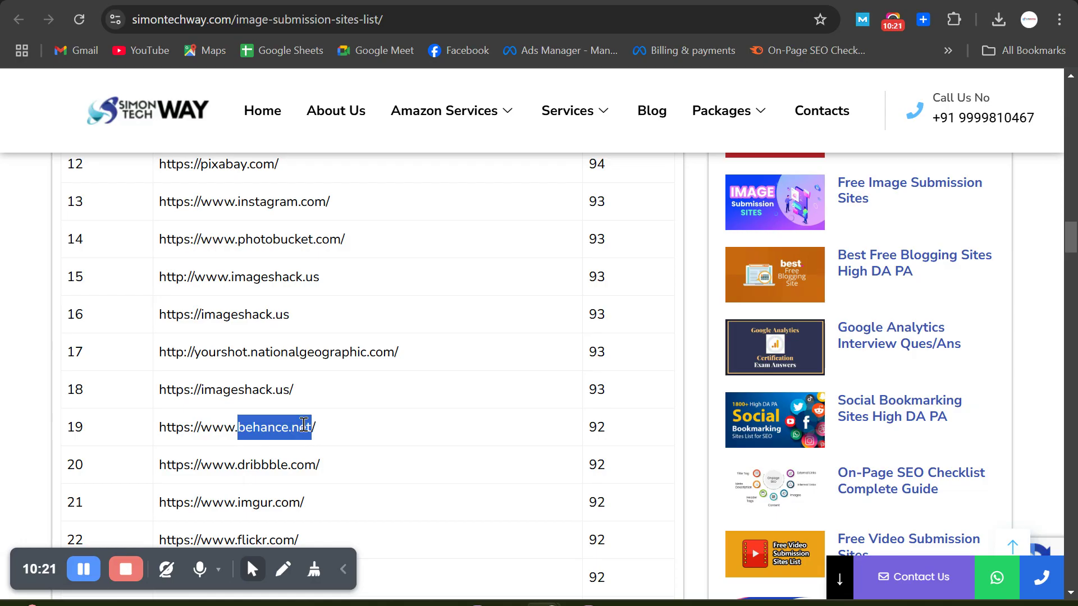
left_click(303, 425)
left_click_drag(312, 424, 242, 425)
left_click(242, 425)
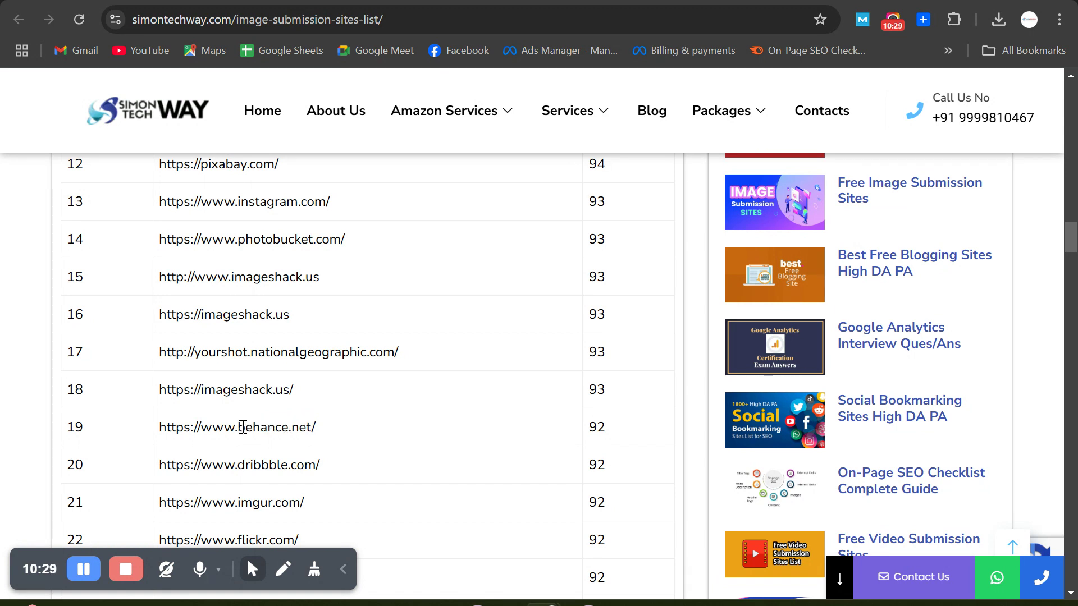
left_click_drag(240, 427, 313, 427)
left_click(241, 427)
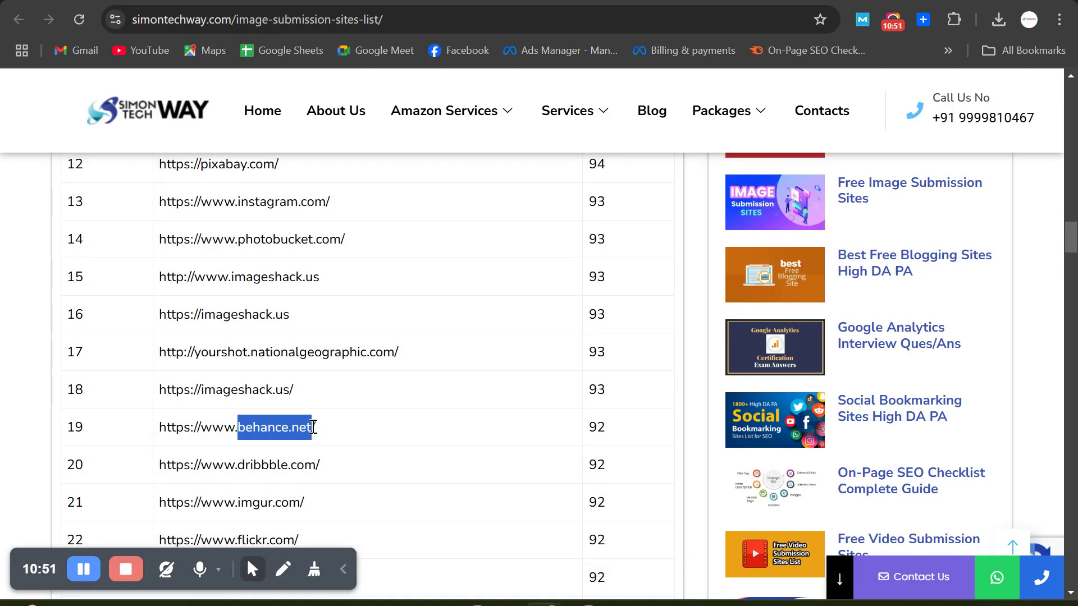
left_click(313, 427)
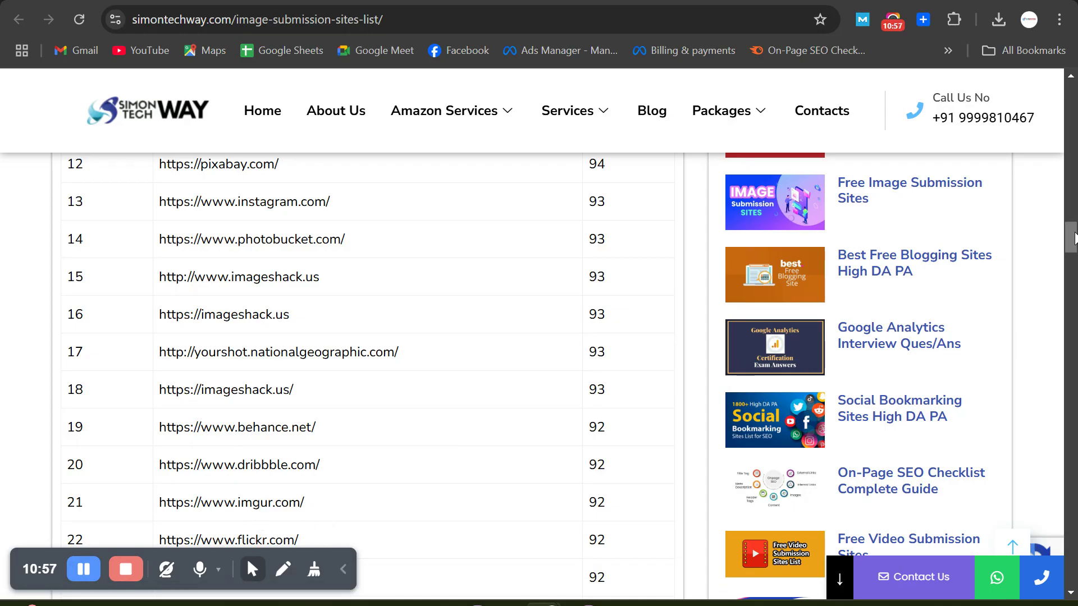
Review the image submission sites listed after Behance, around rows 20 to 33, along with their DA scores.
scroll(1073, 242, "down", 1)
scroll(1074, 241, "down", 1)
left_click_drag(1074, 245, 1073, 253)
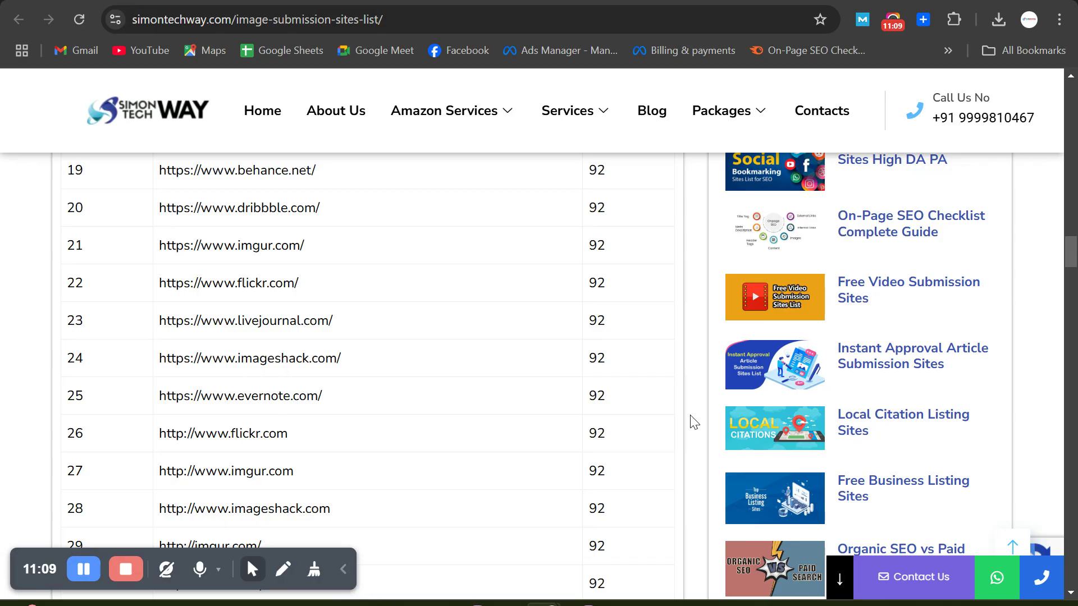
left_click_drag(1068, 250, 1070, 264)
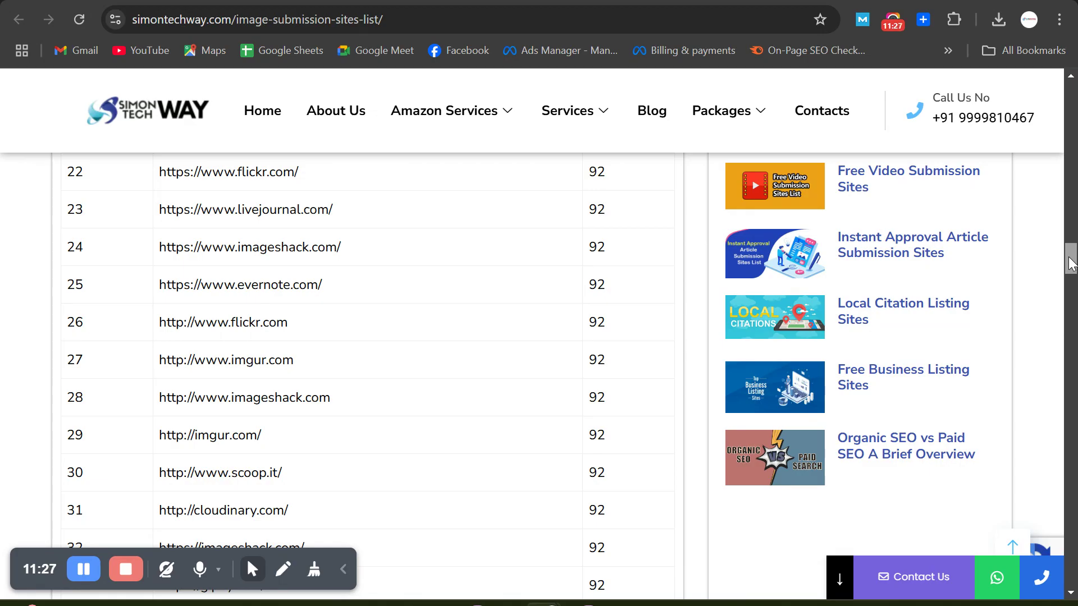
scroll(1071, 264, "up", 1)
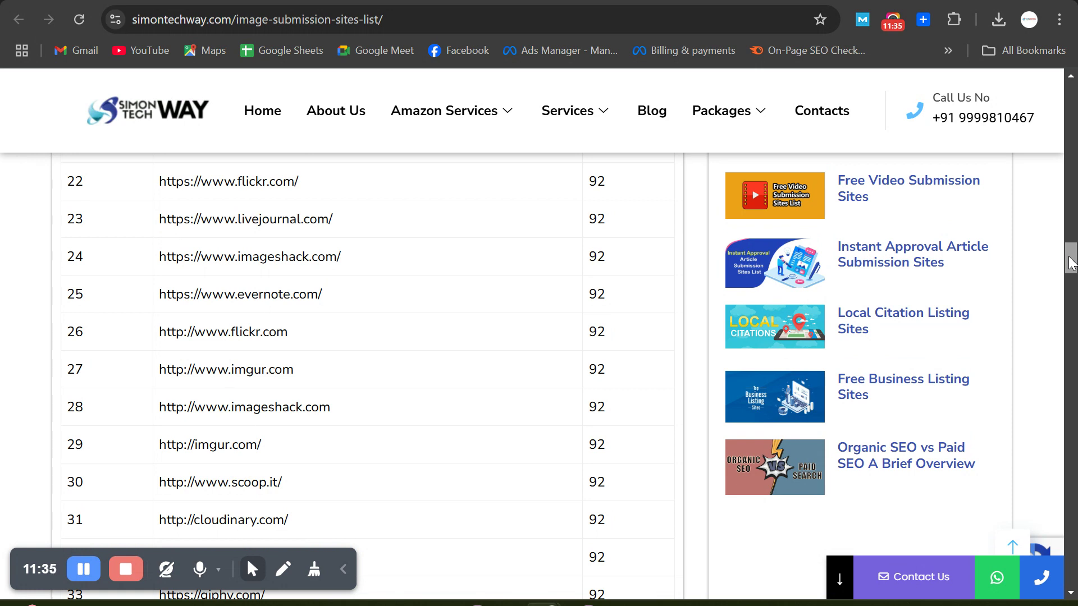
left_click_drag(1072, 264, 1071, 259)
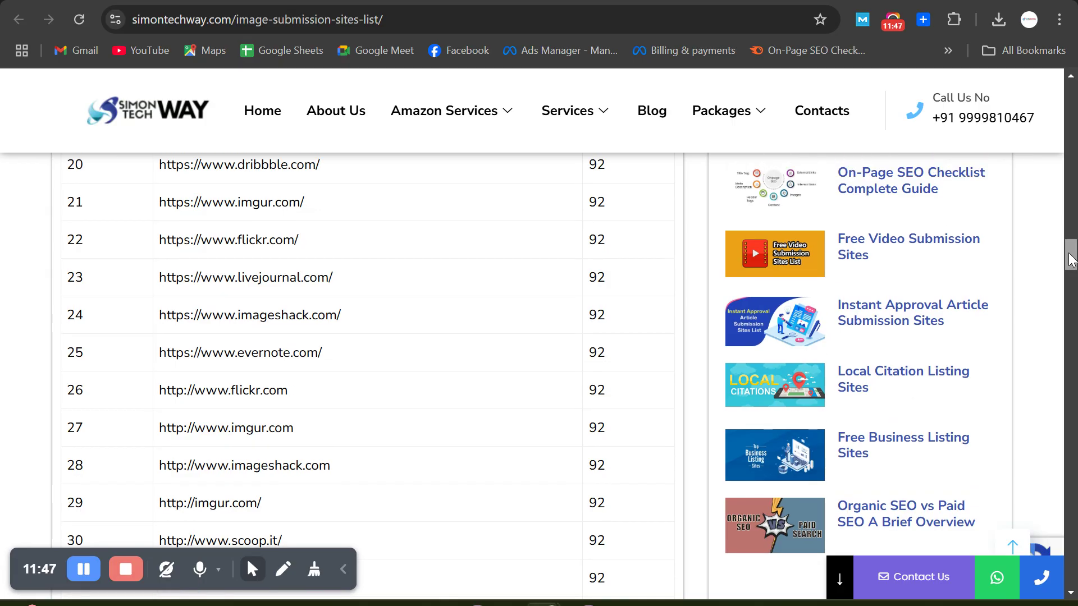
left_click_drag(1071, 260, 1071, 262)
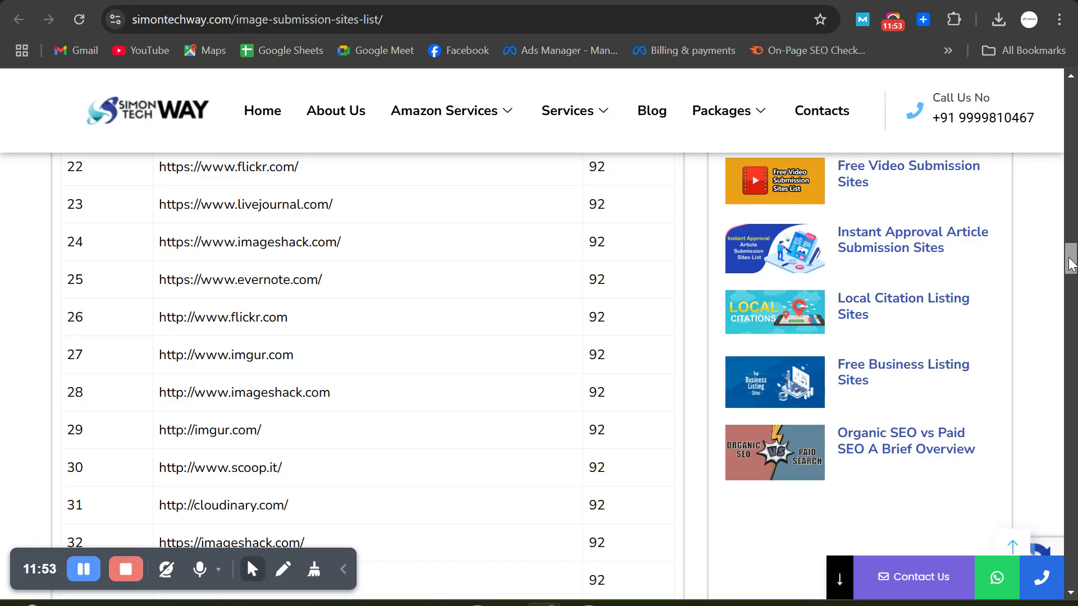
left_click_drag(1071, 264, 1071, 264)
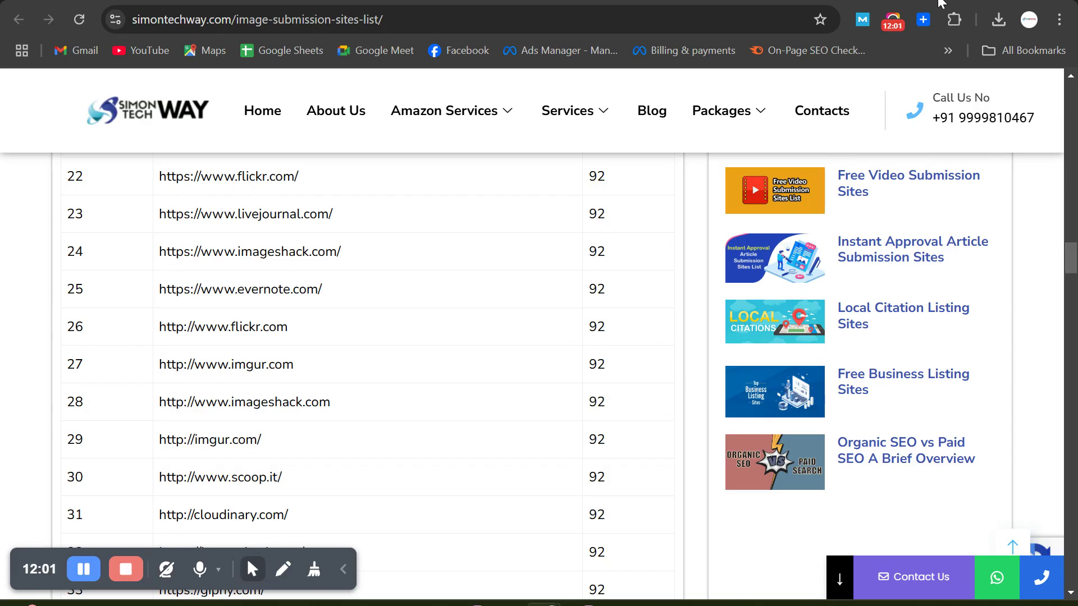
Search Google for "backlink checker" in a new browser tab and open the Free Backlink Checker by Ahrefs result in another tab.
key("ctrl+t")
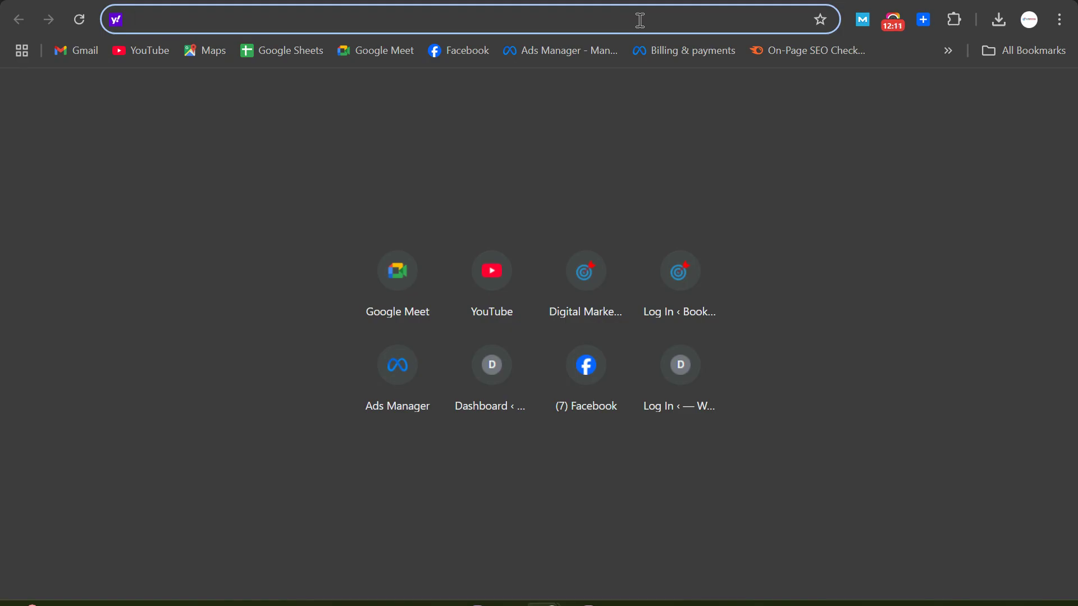
type("google.com")
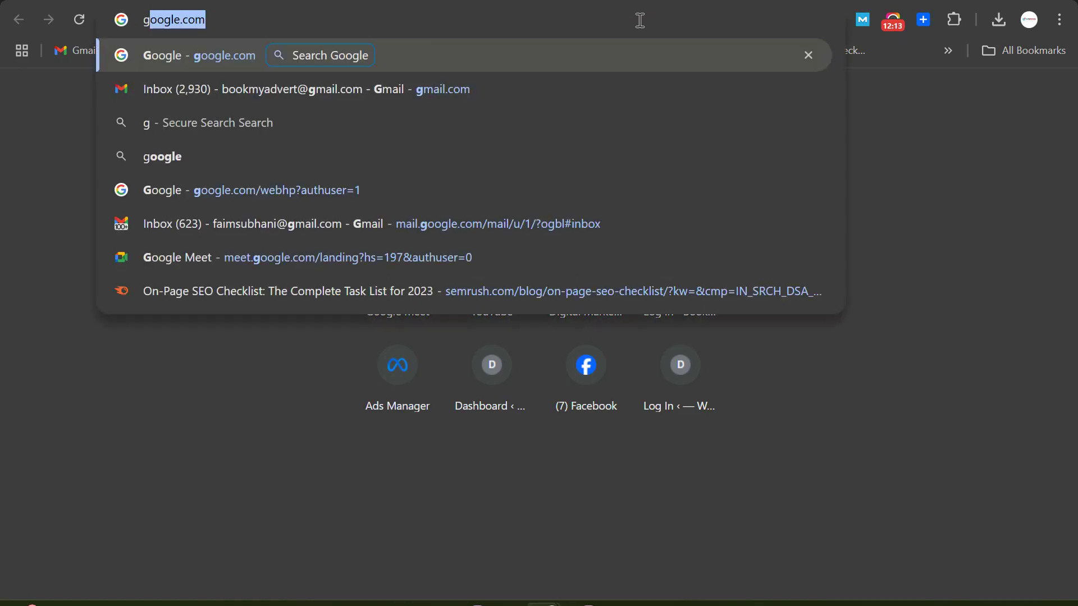
left_click(245, 50)
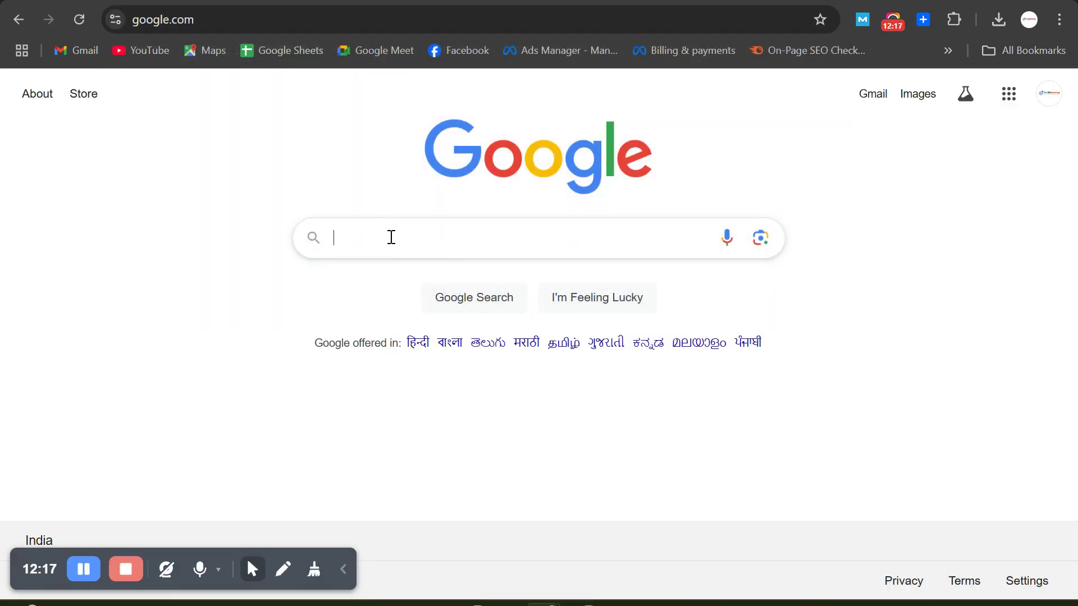
left_click(390, 236)
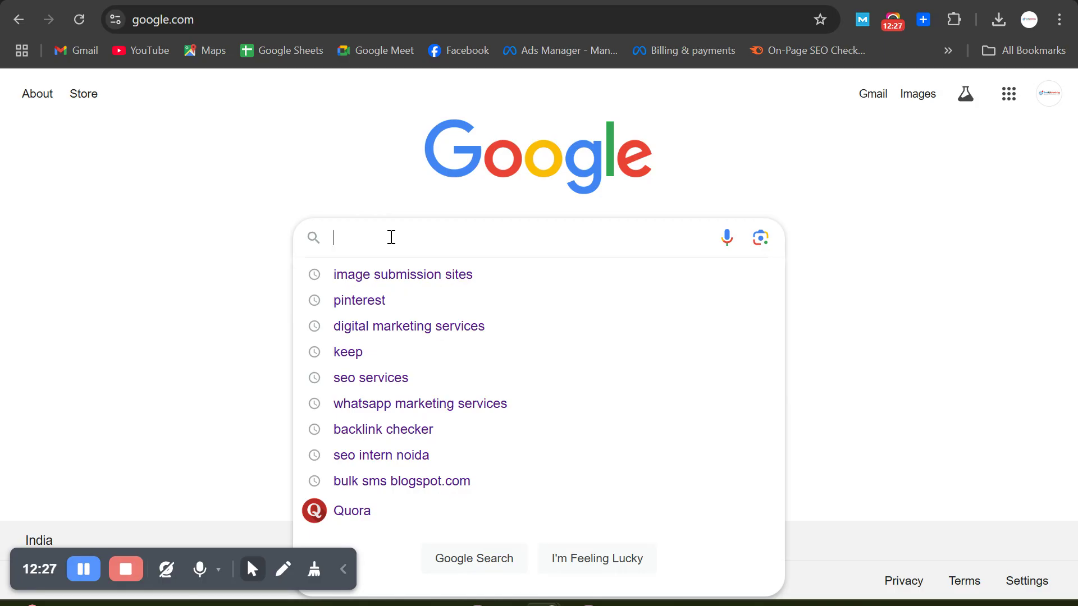
type("b")
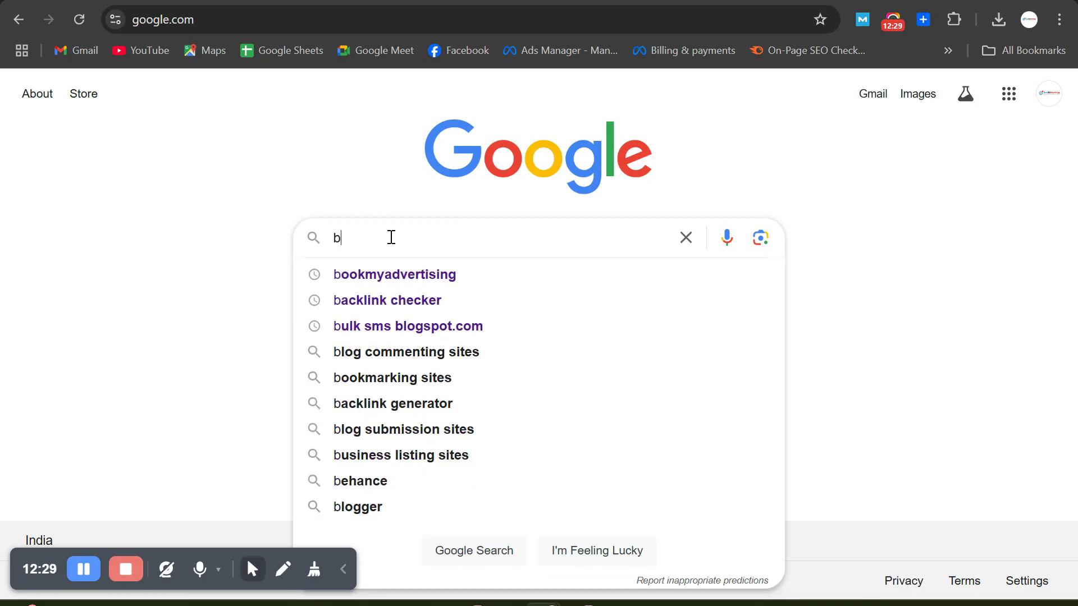
left_click(392, 302)
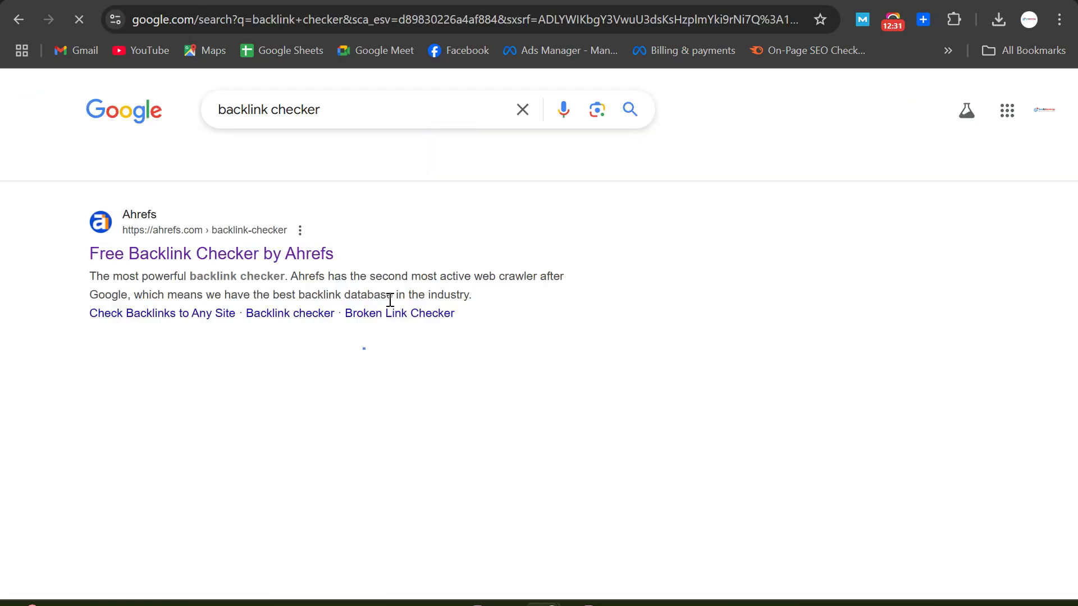
right_click(232, 257)
left_click(284, 274)
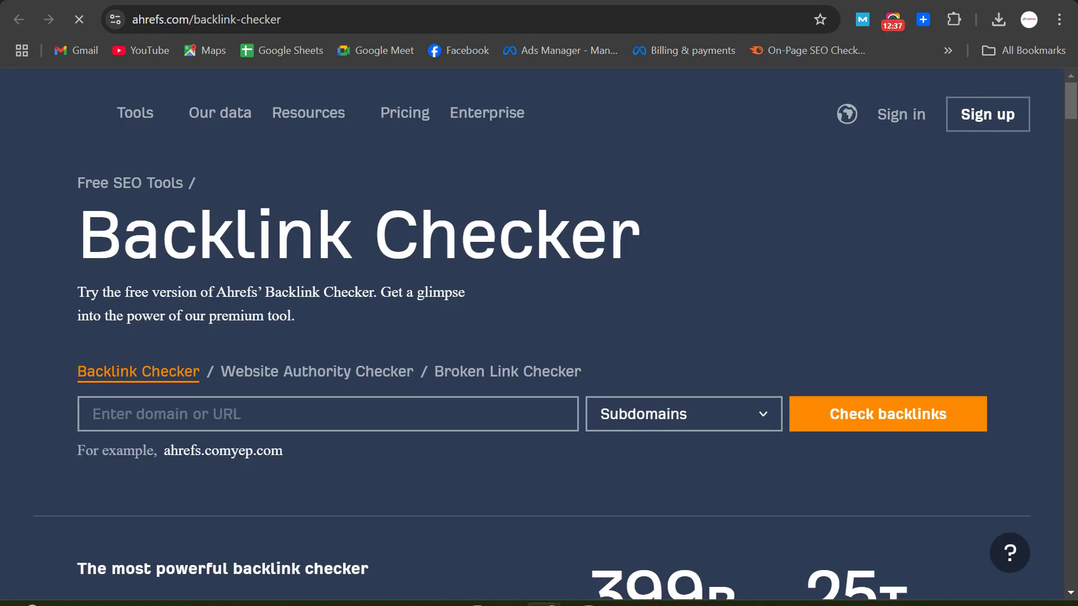
left_click(377, 414)
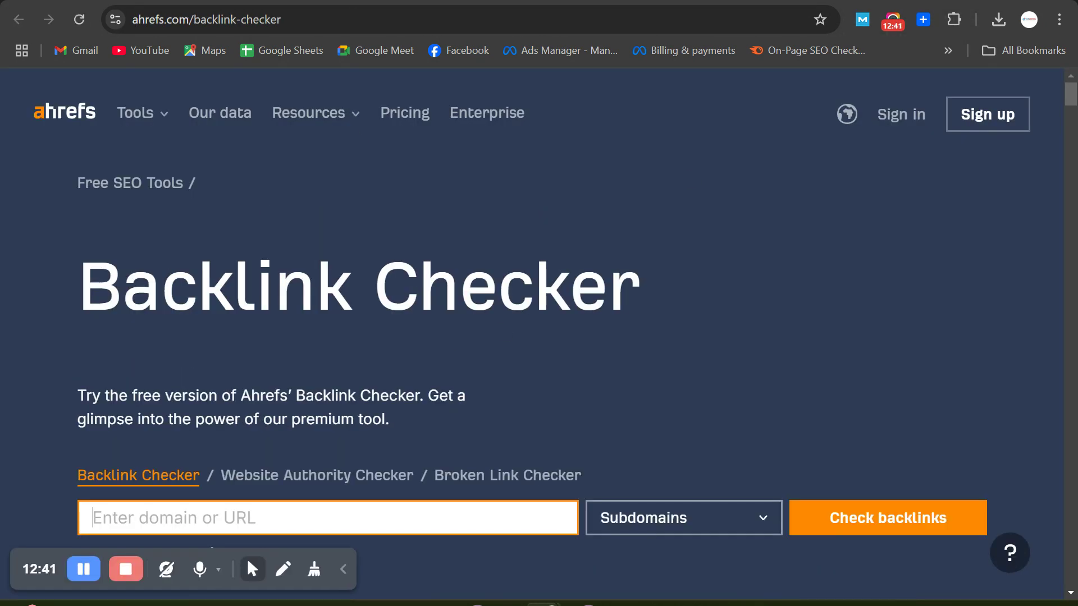
left_click(216, 1)
left_click(258, 18)
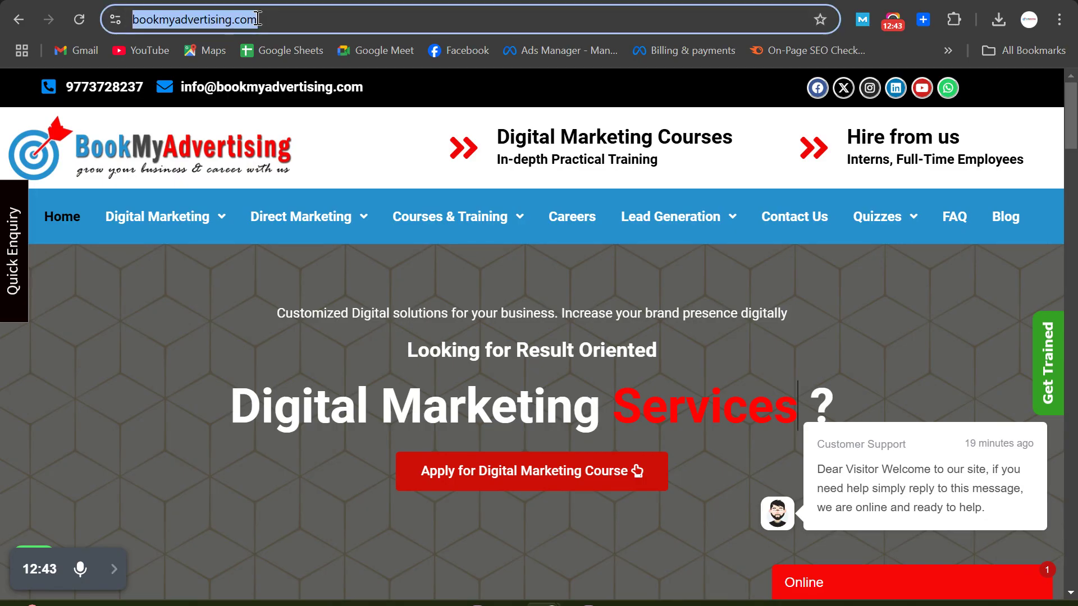
key("ctrl+c")
key("ctrl+Tab")
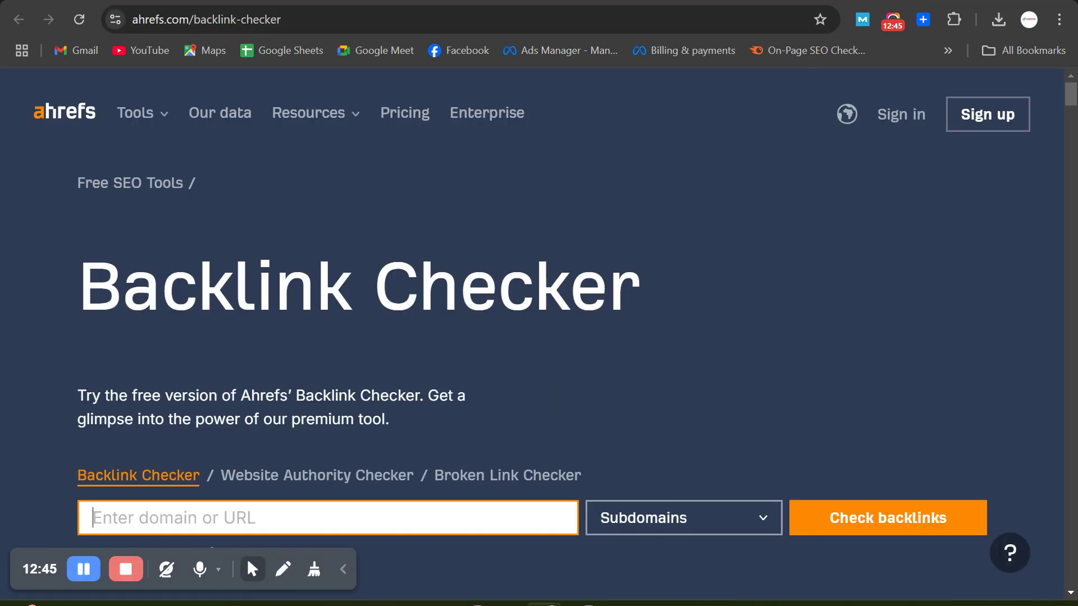
left_click(437, 519)
key("ctrl+v")
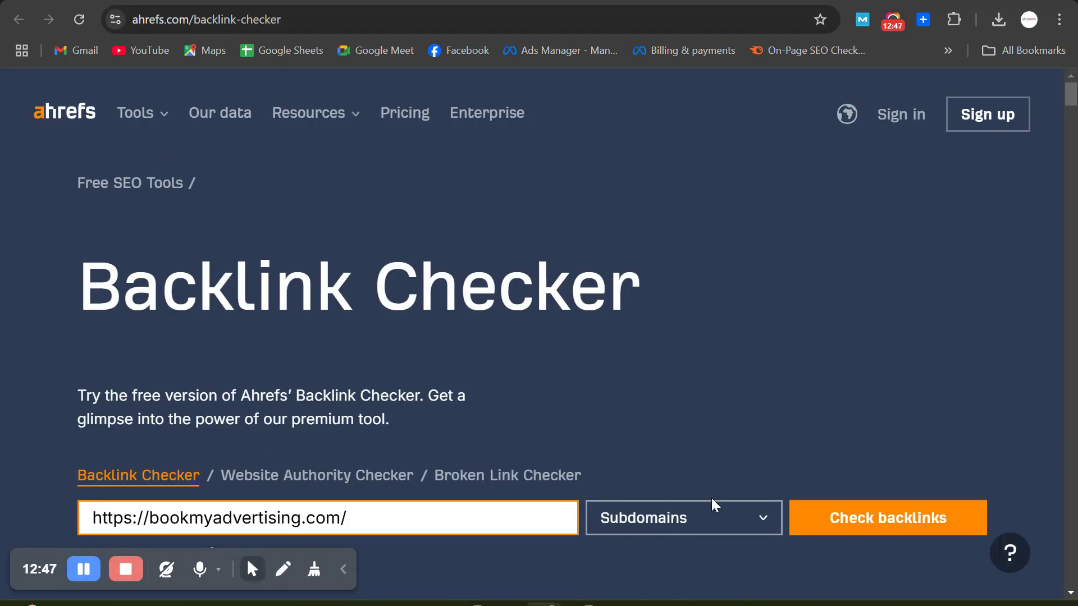
left_click(842, 514)
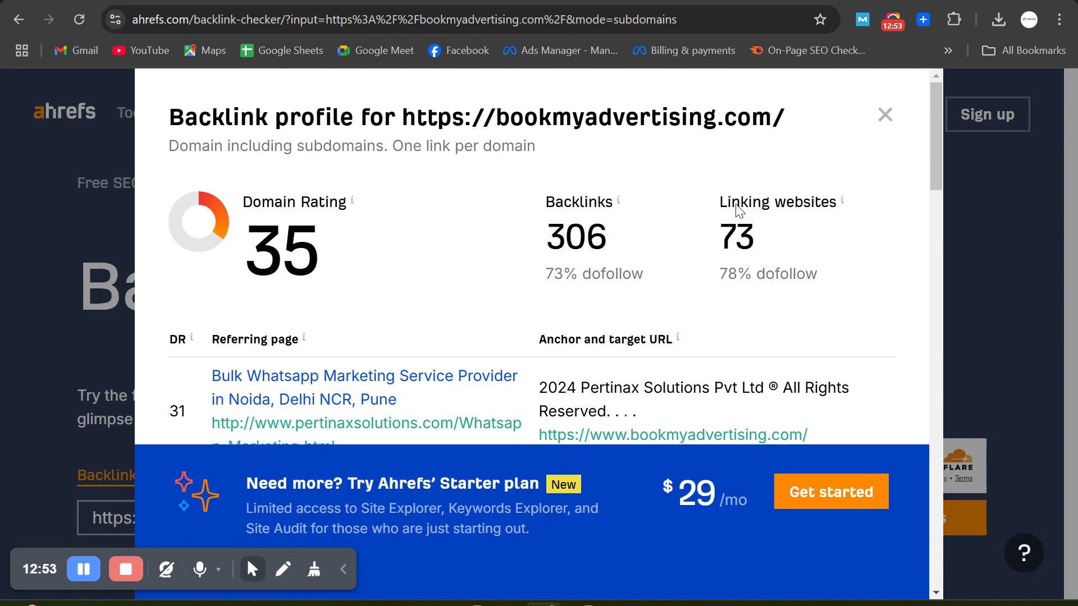
mouse_move(723, 201)
left_click_drag(724, 201, 837, 200)
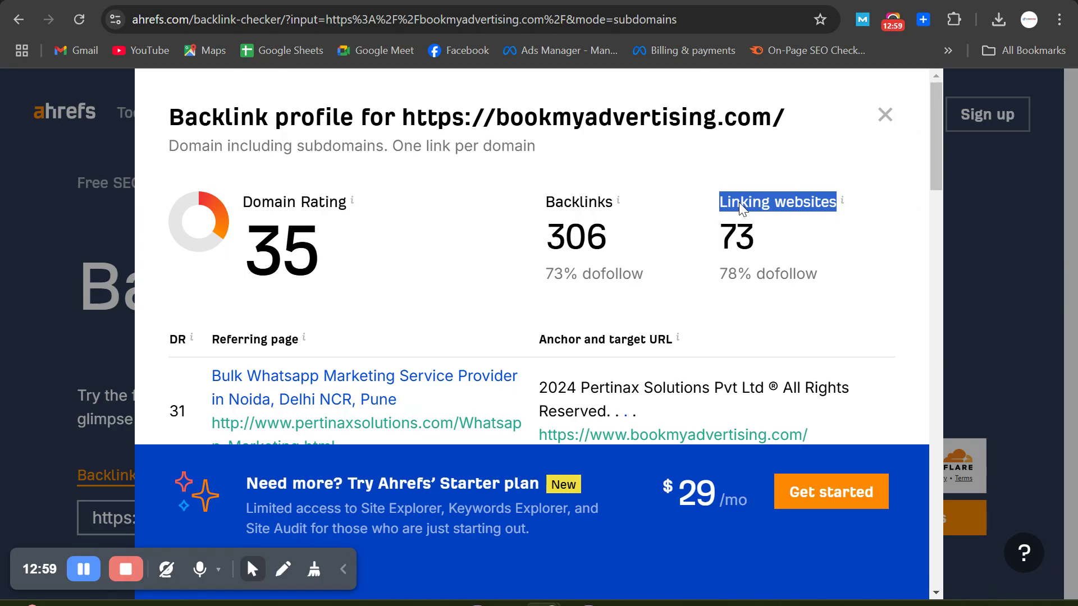
Compare the Backlinks figure with the Linking websites figure in the backlink profile, highlighting each number in turn.
mouse_move(804, 205)
left_click_drag(720, 230, 767, 248)
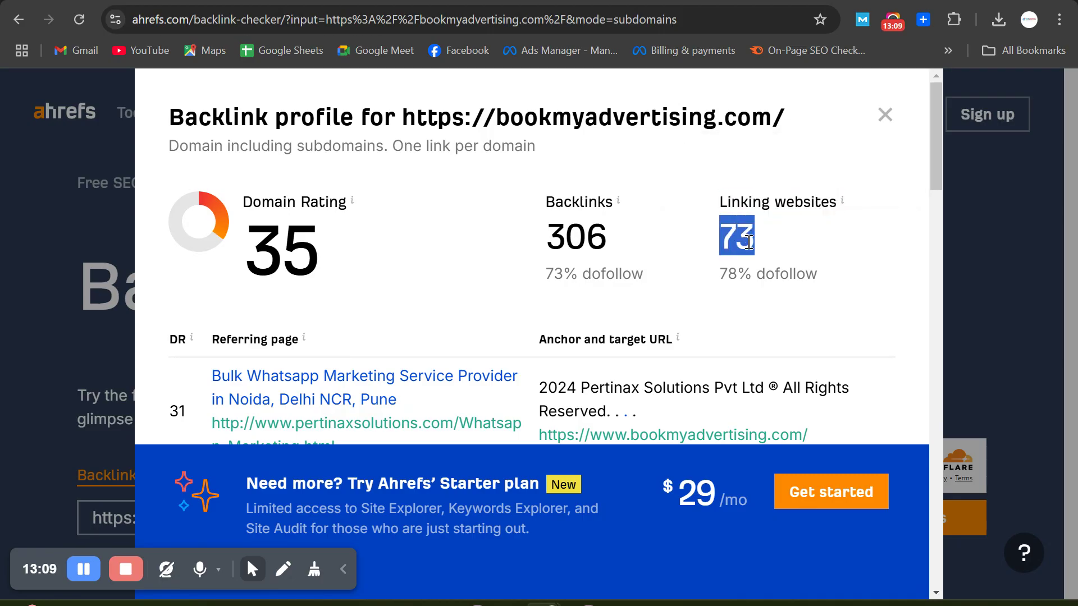
left_click_drag(548, 242, 608, 242)
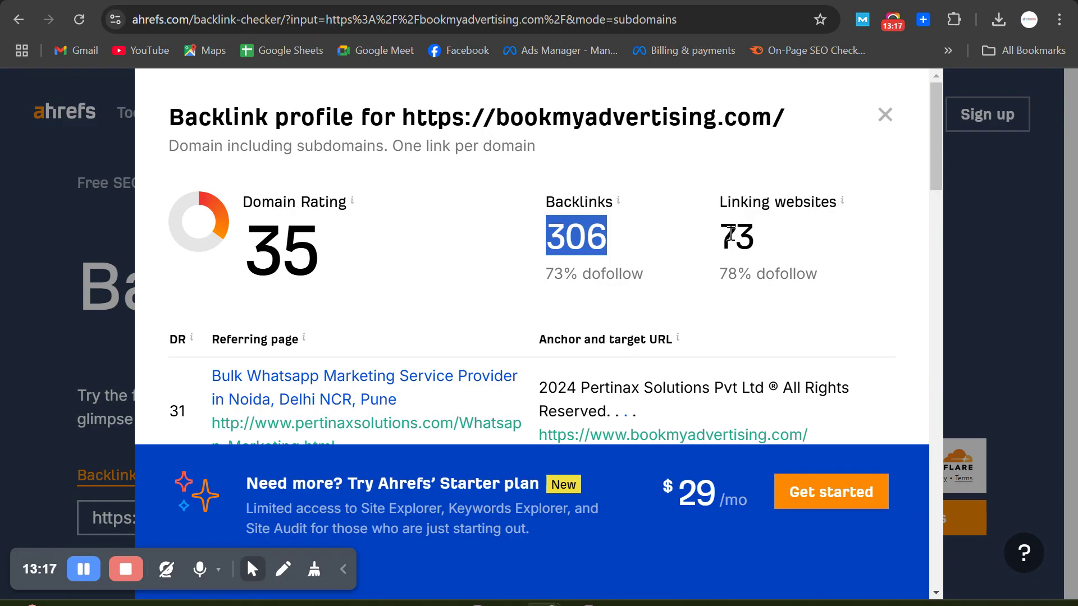
left_click_drag(735, 236, 753, 236)
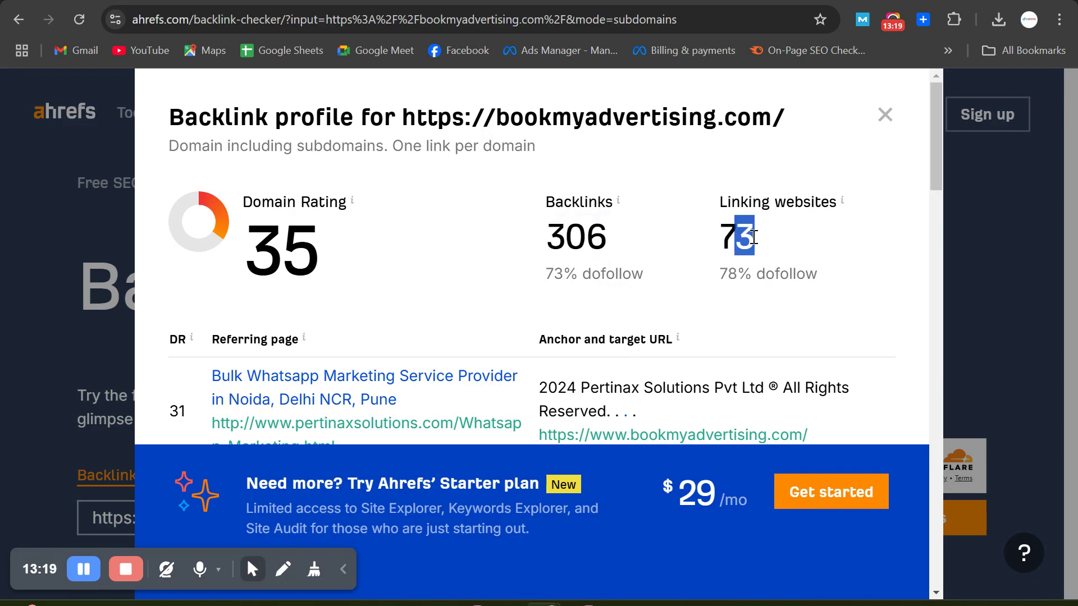
left_click_drag(547, 227, 610, 241)
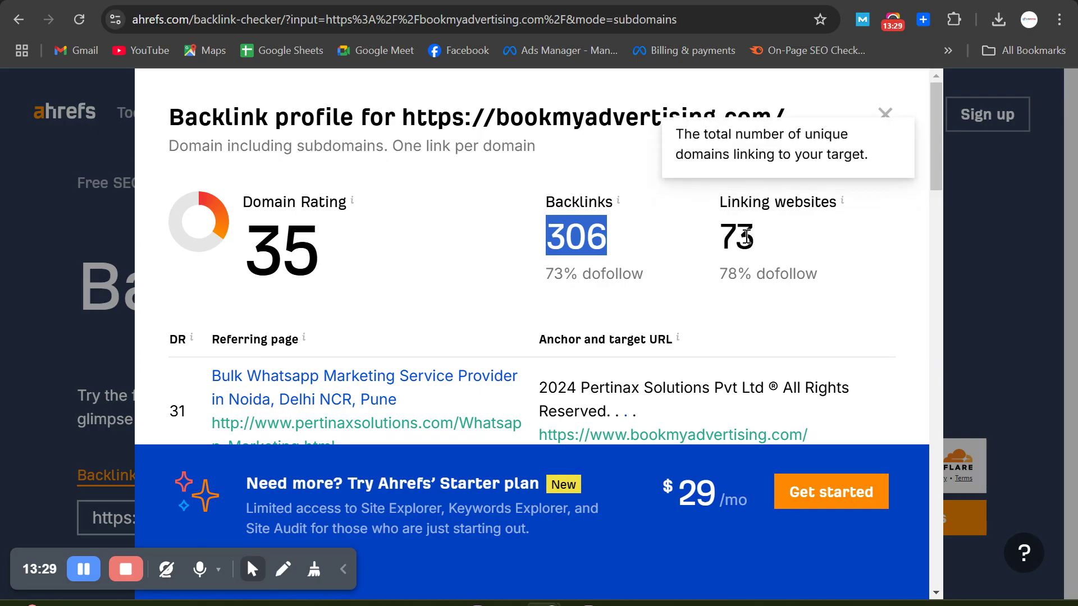
left_click(722, 231)
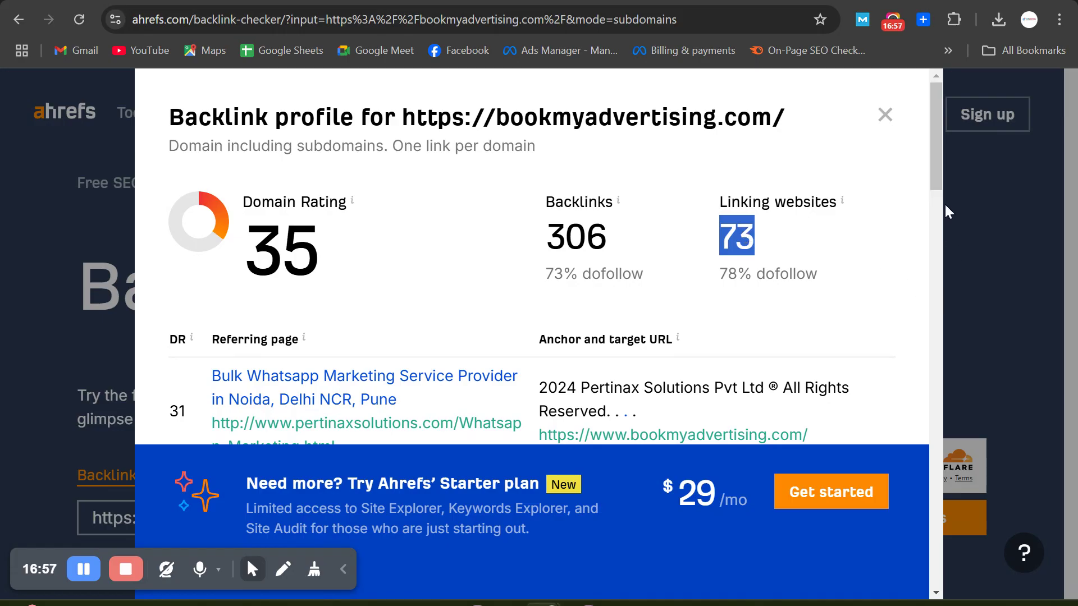
Close the backlink profile report and return to the open simontechway.com image submission sites list.
left_click(886, 120)
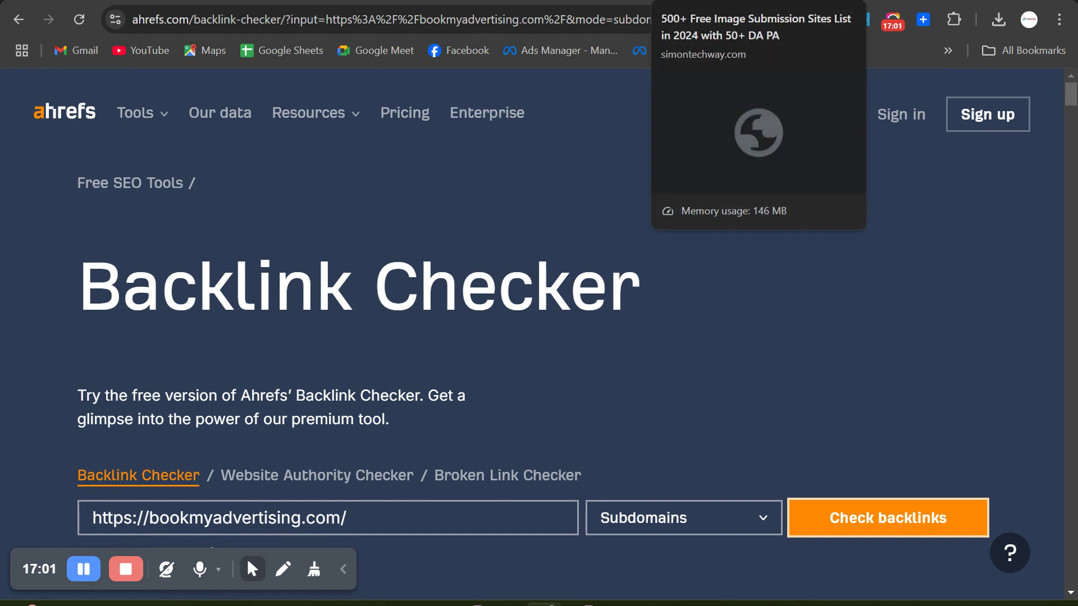
left_click(698, 4)
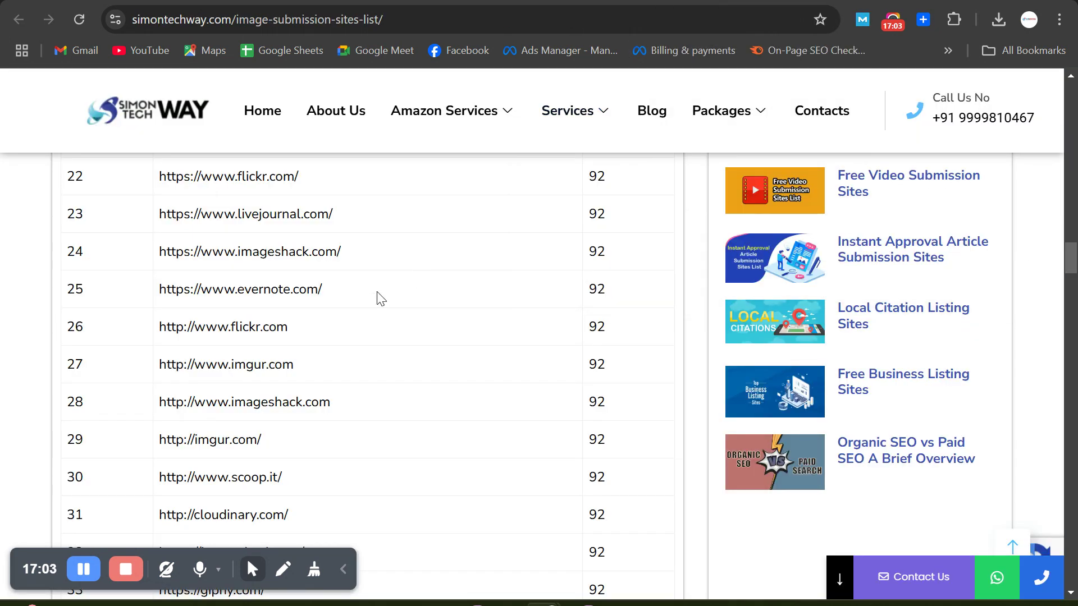